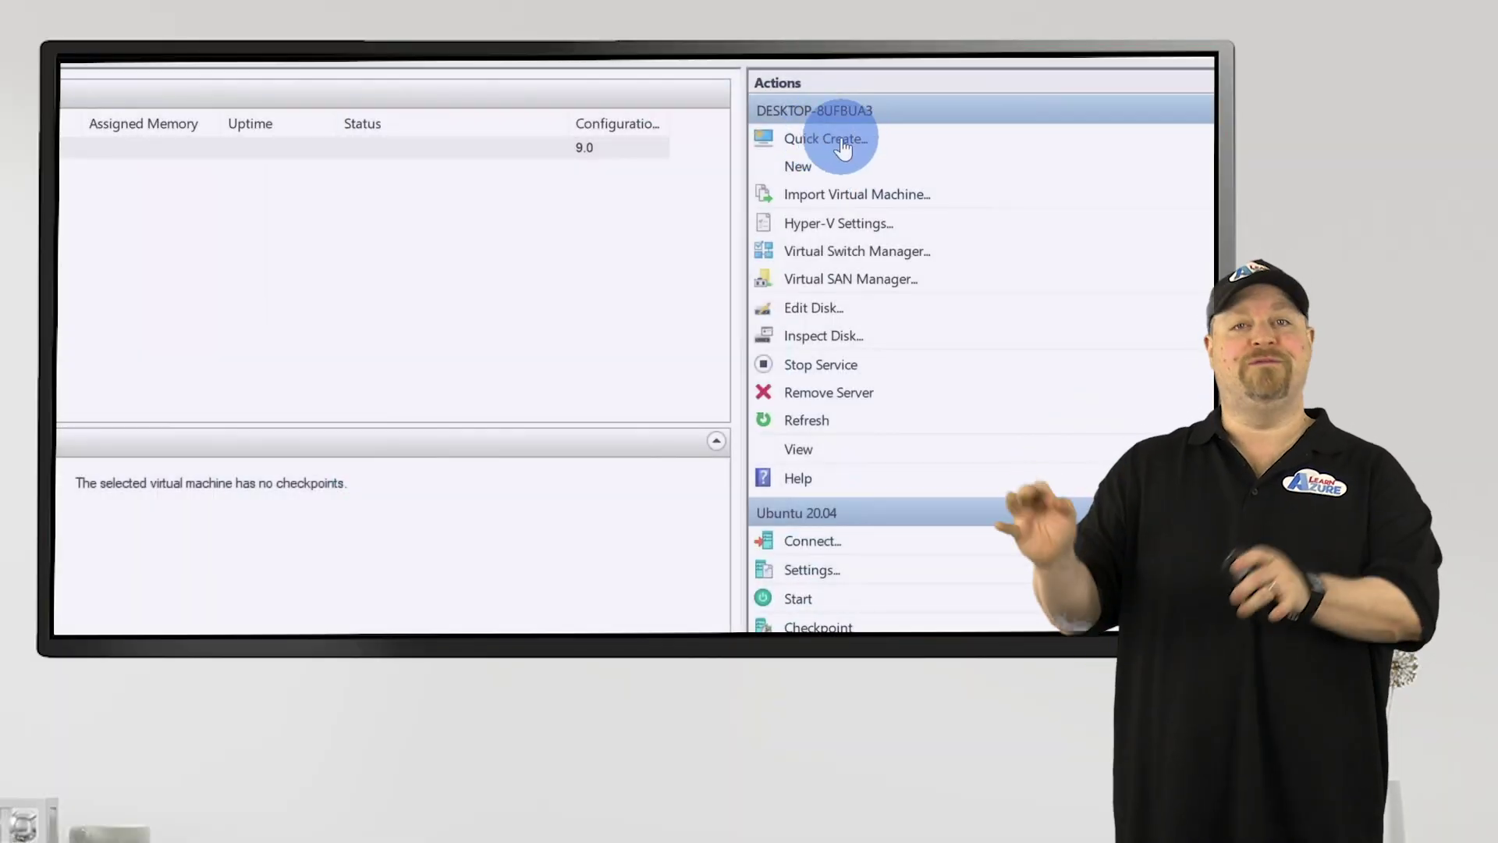
- Start Quick Create for a new virtual machine in Hyper-V Manager
click(841, 142)
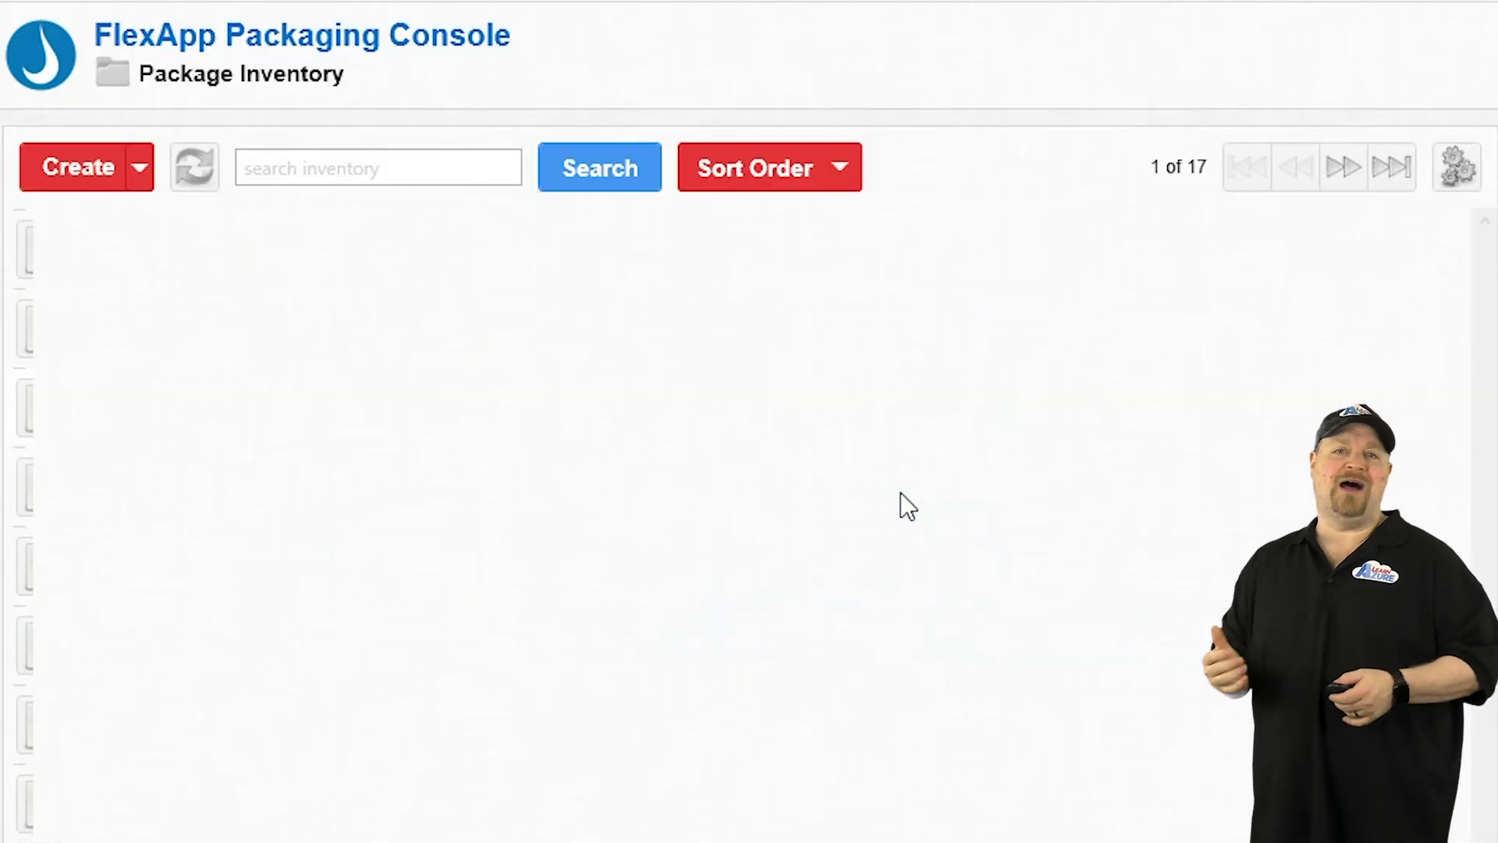
- Create a 10 GB expandable VHDX package in High Compatibility mode and begin capturing
click(58, 167)
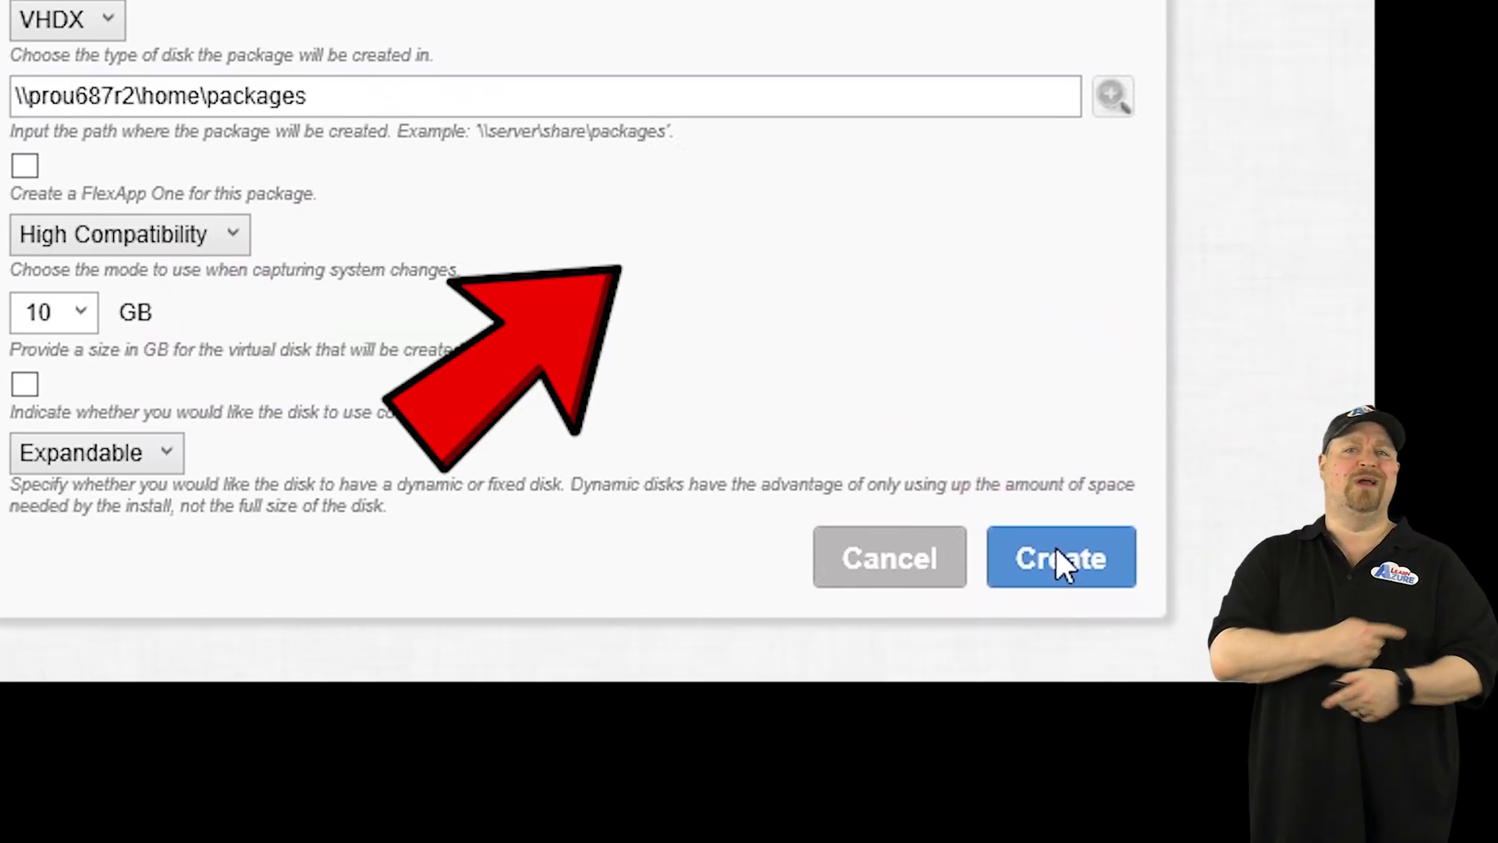
click(1060, 556)
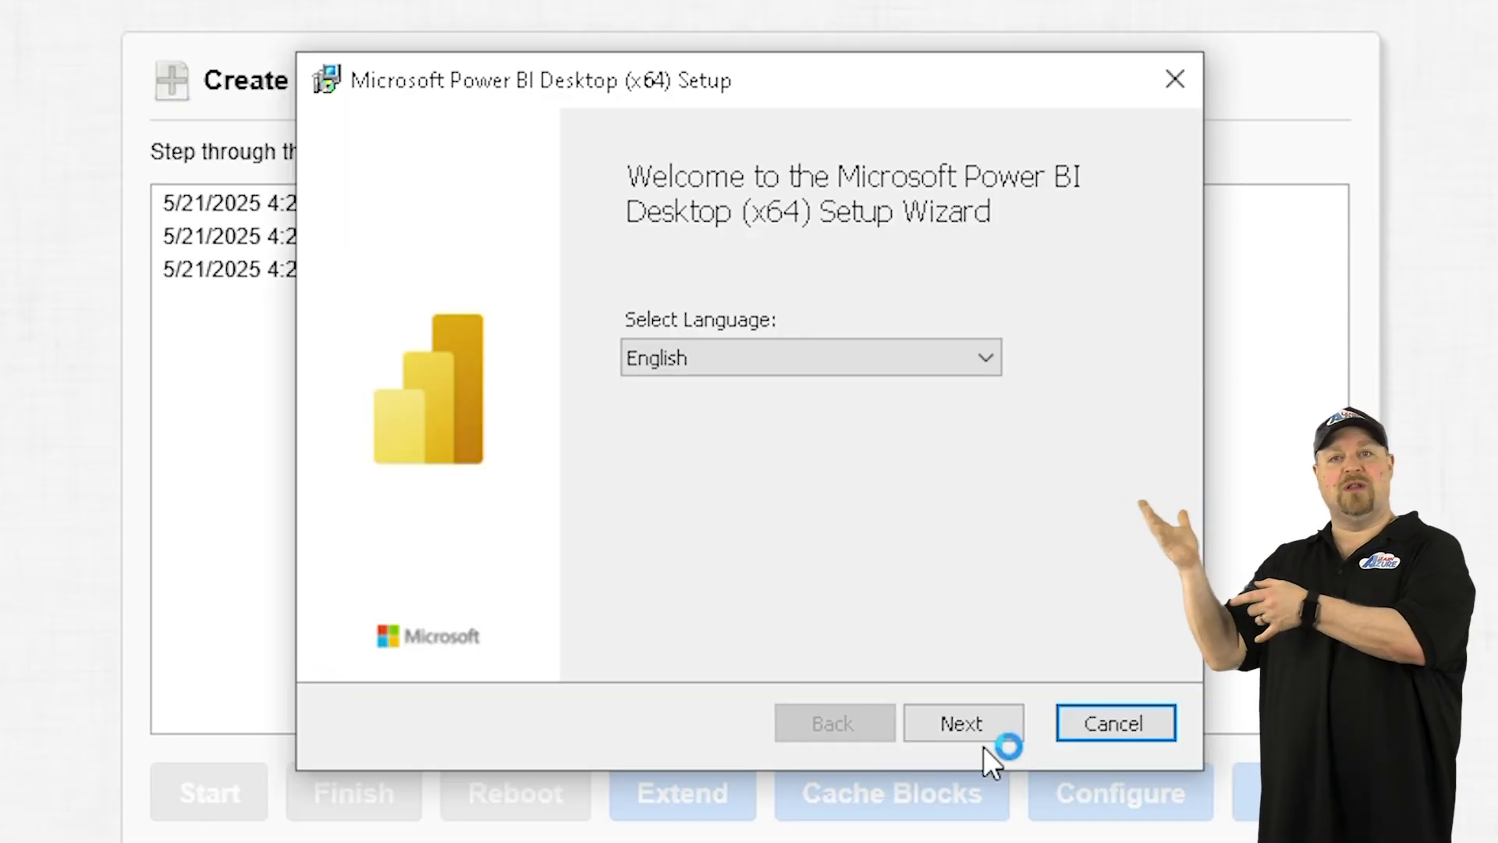
- Install Power BI Desktop without launching it, finish the capture and save the package
click(961, 729)
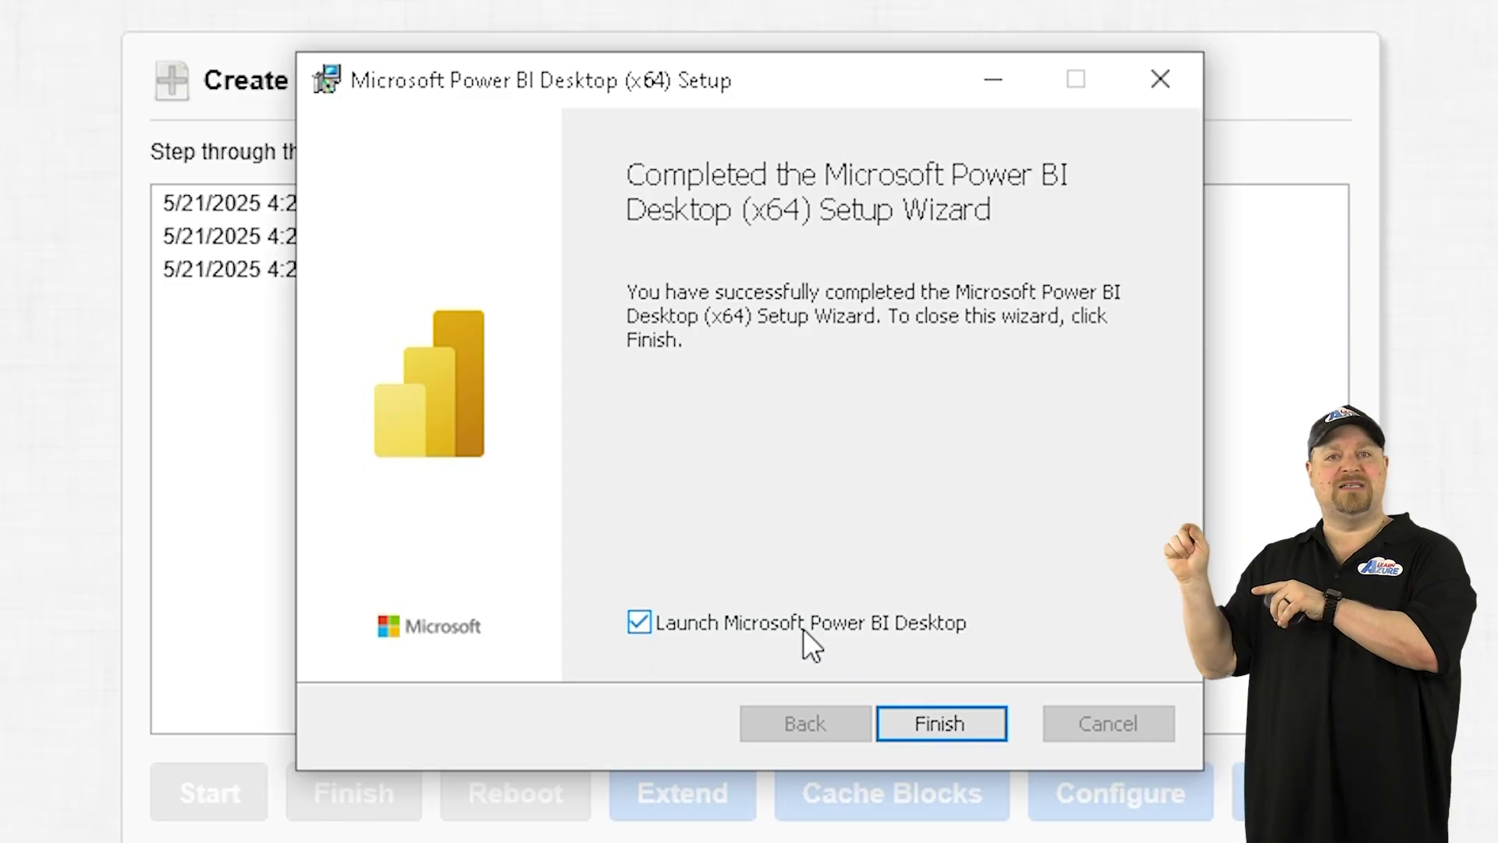
click(803, 629)
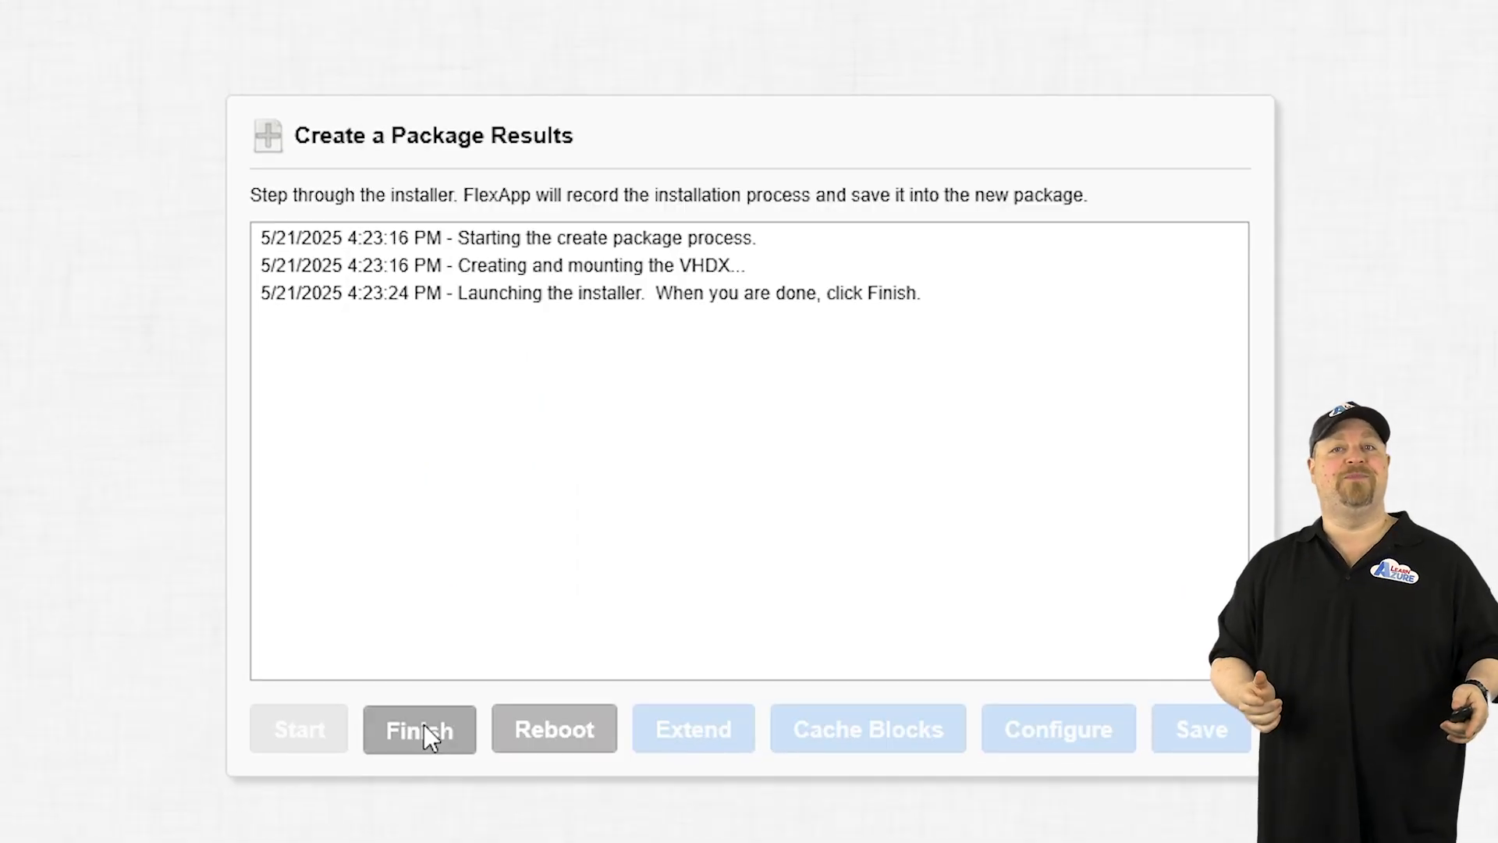
click(424, 724)
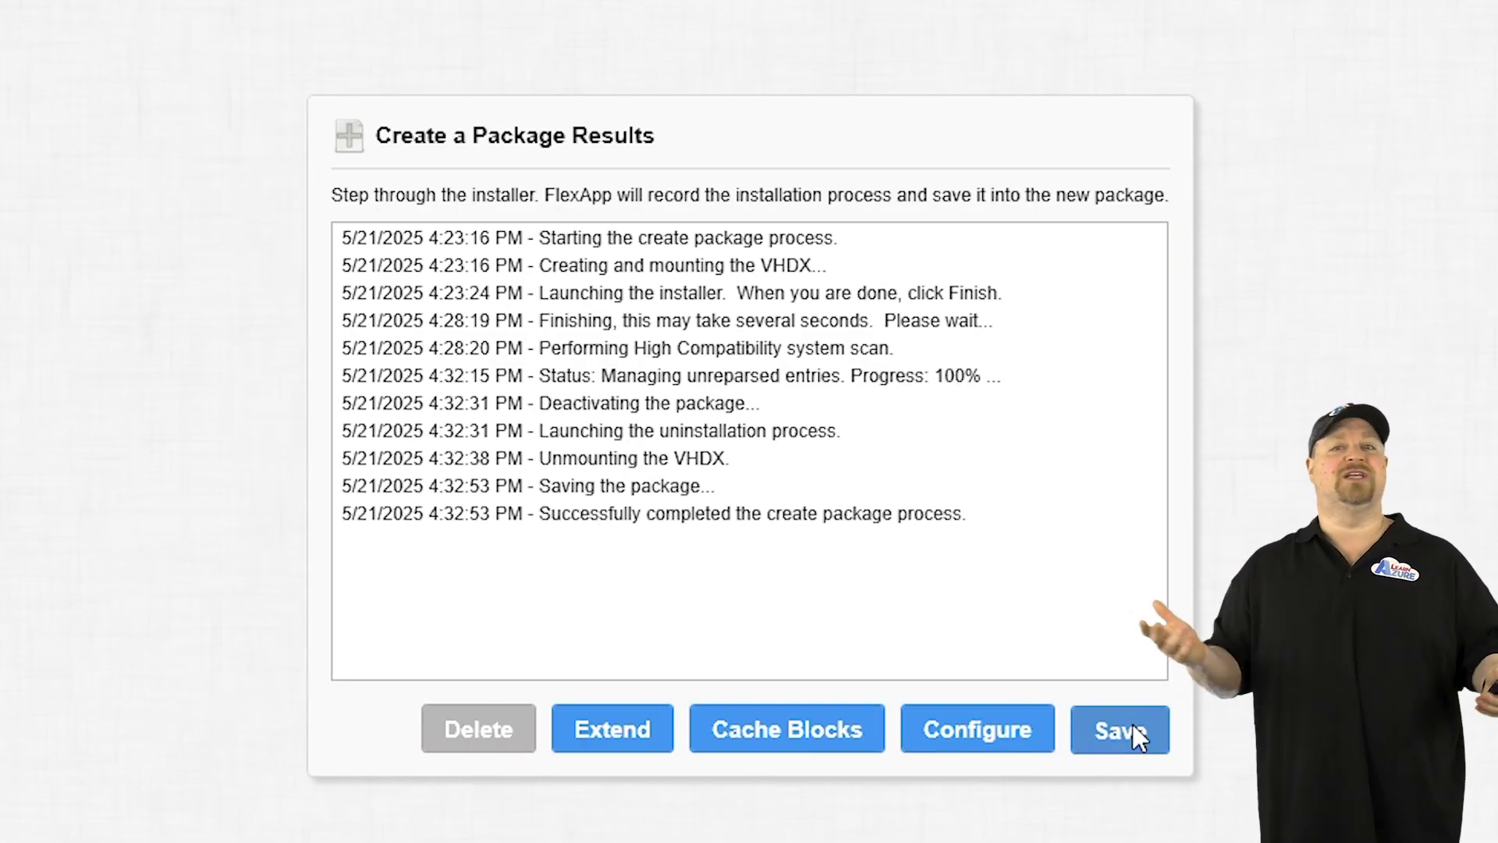
click(1121, 730)
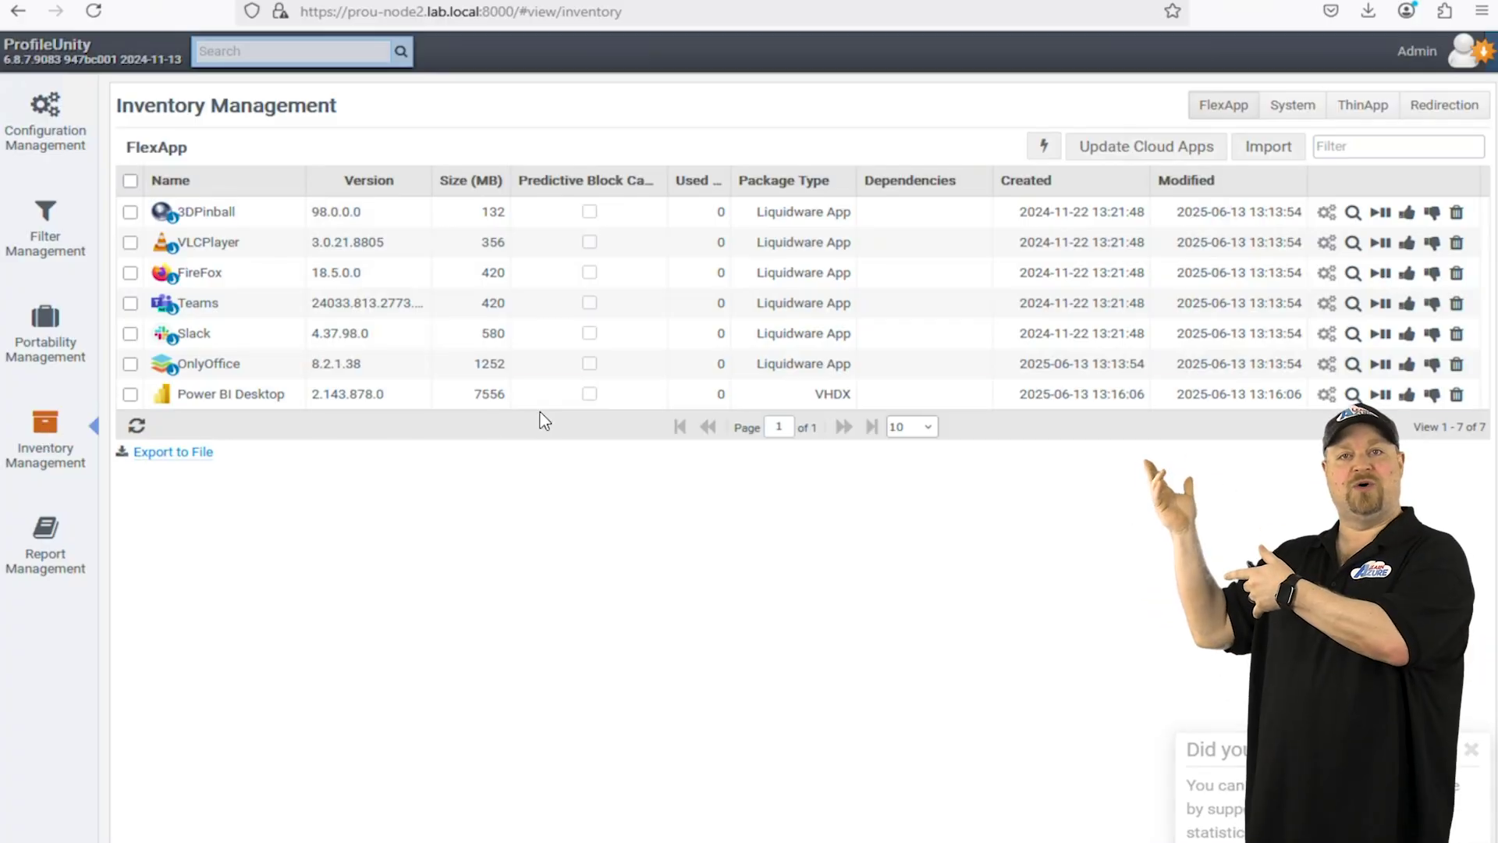
- Save the AVD App attach connection settings in ProfileUnity Administration
click(1423, 58)
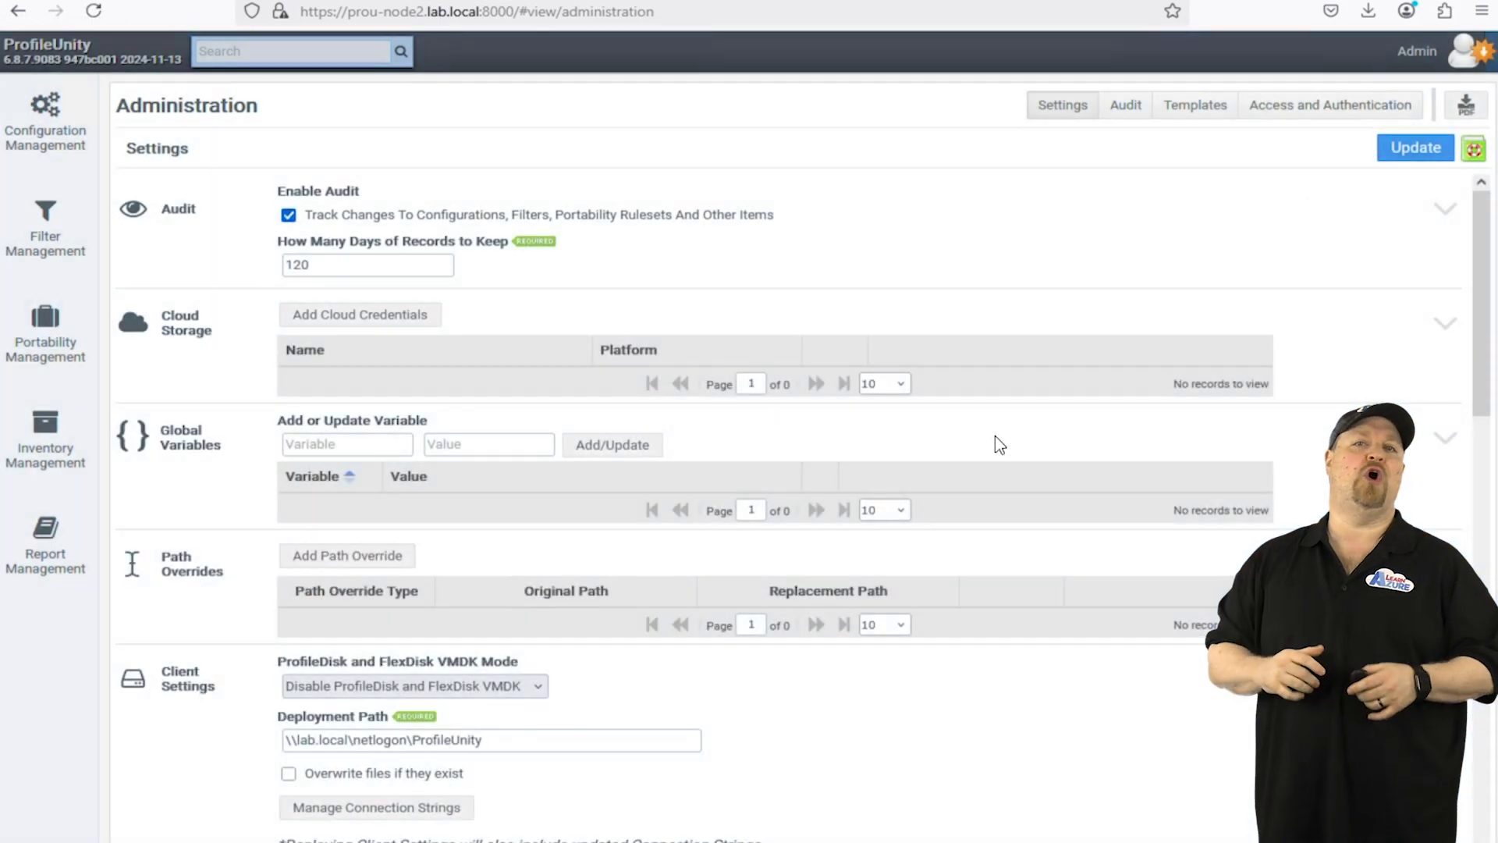
scroll(897, 460, down, 10)
scroll(813, 462, down, 5)
click(173, 573)
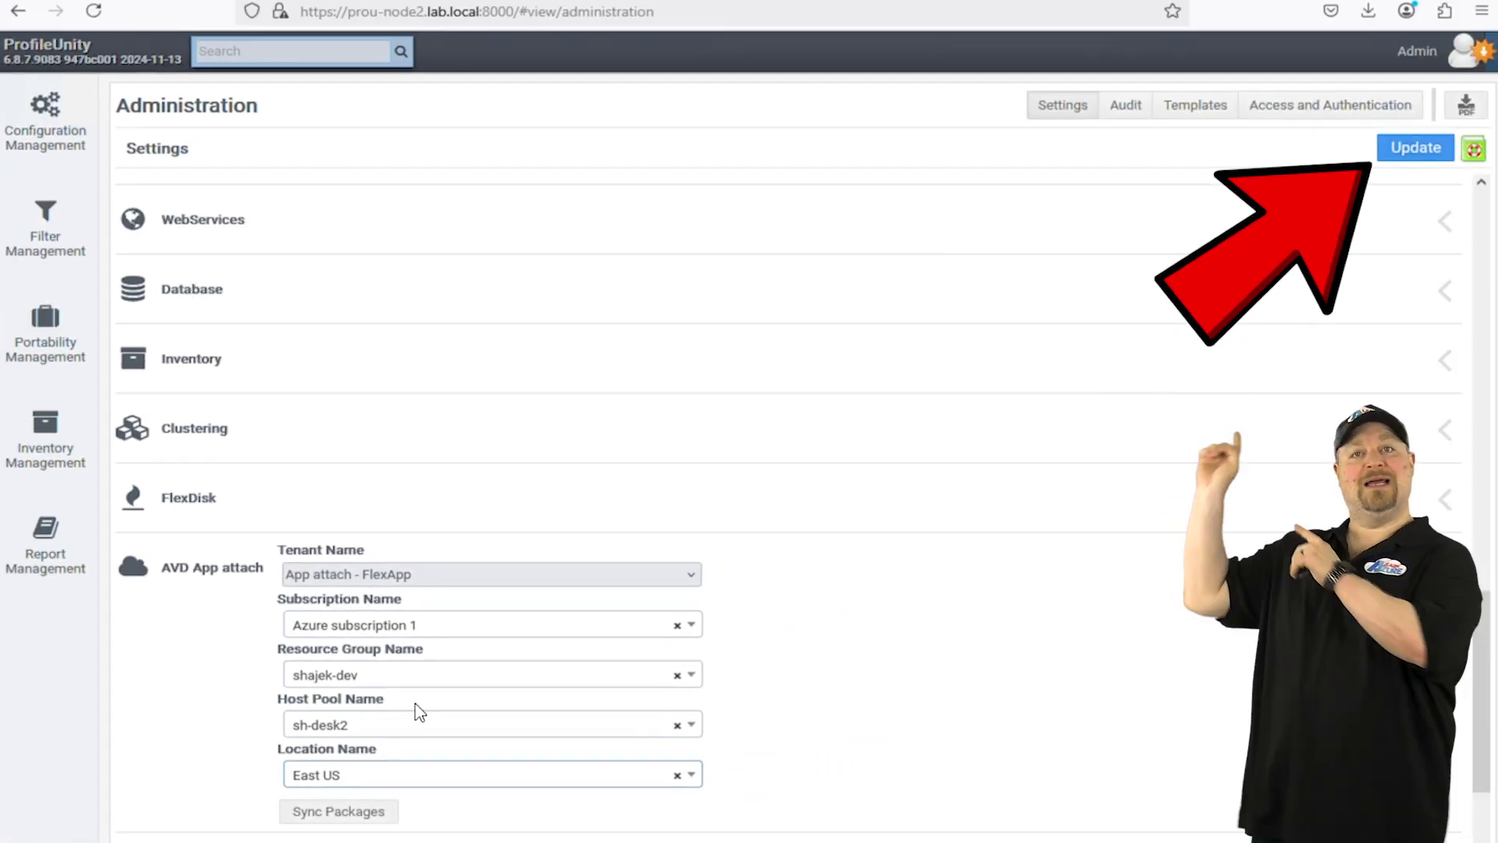
click(1410, 148)
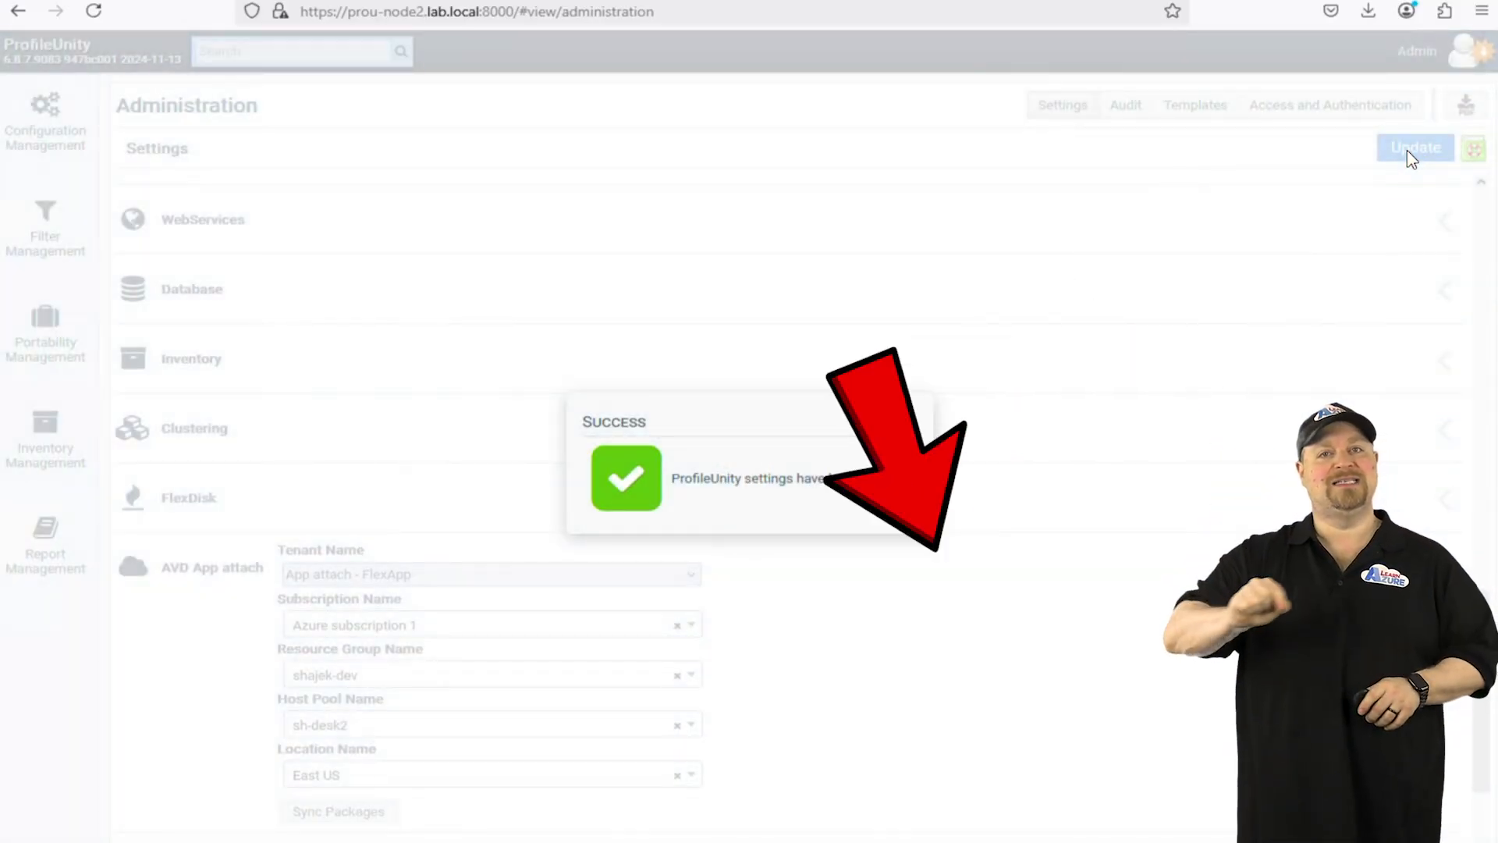
- Sync FlexApp packages to AVD App Attach and view the FlexApp package inventory
click(342, 820)
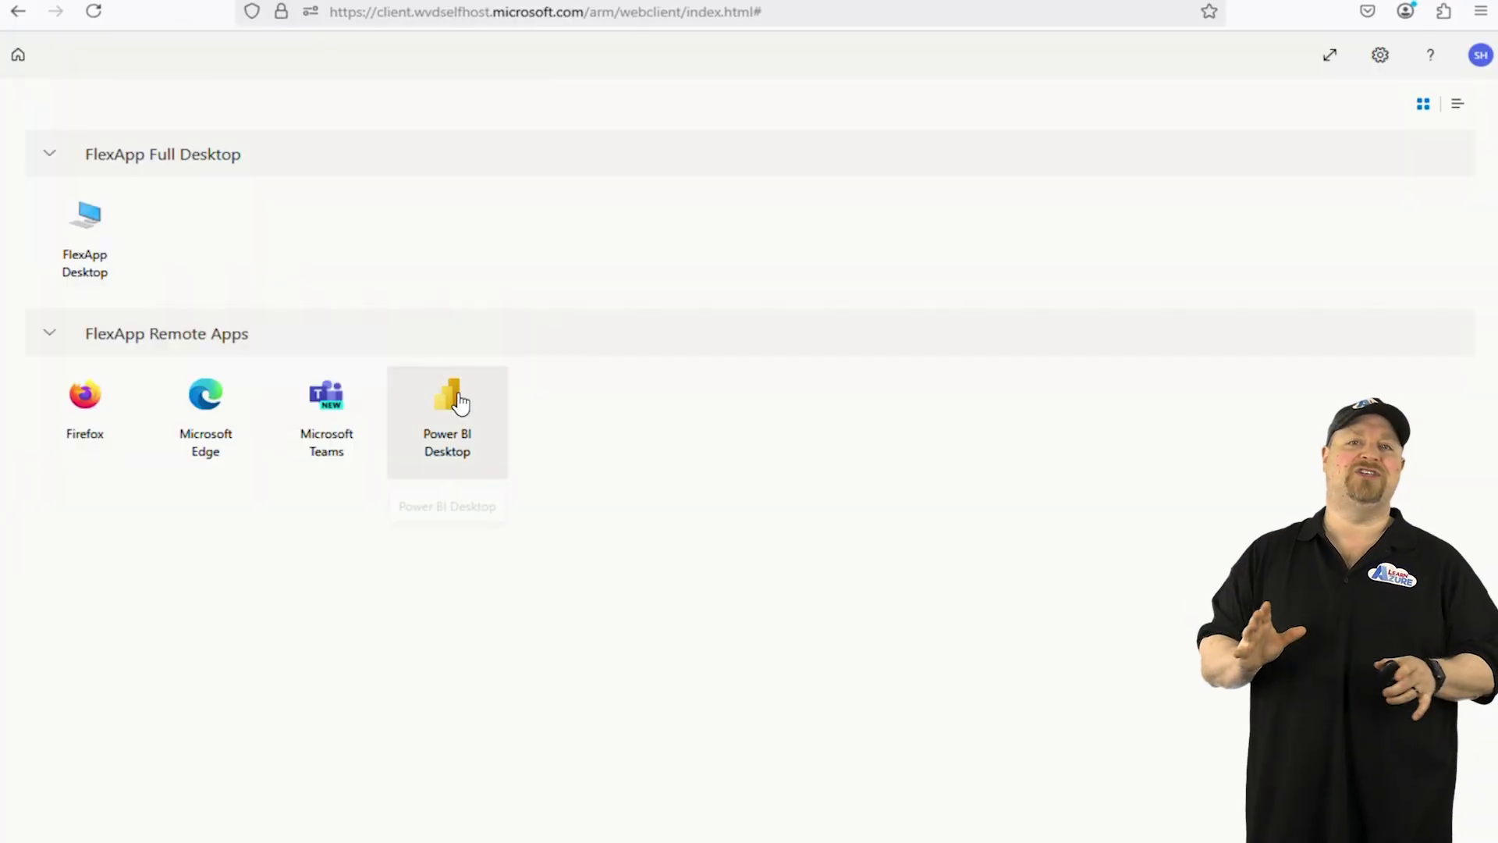
click(459, 400)
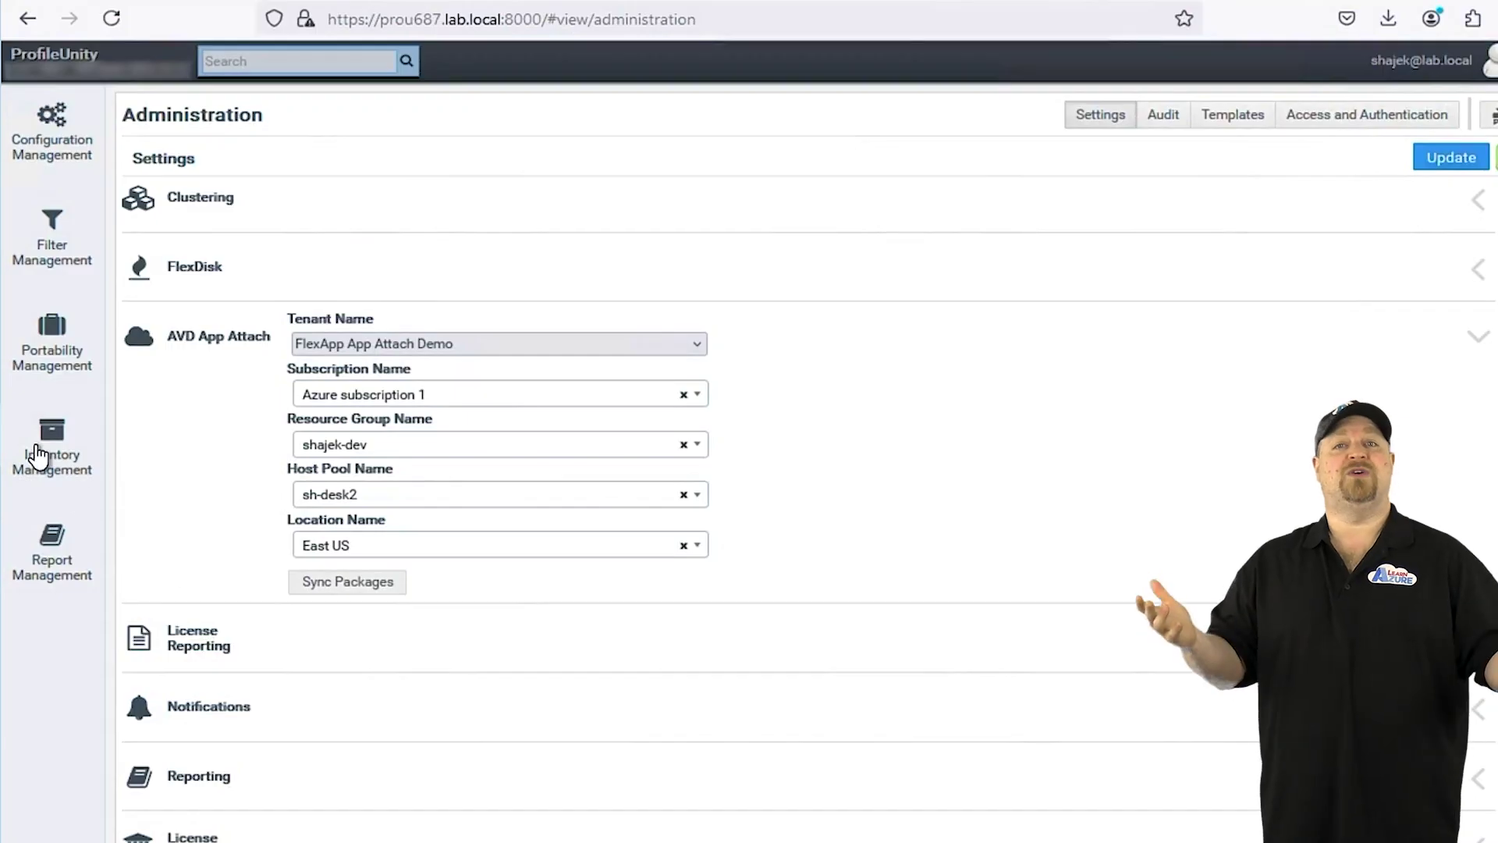
click(39, 448)
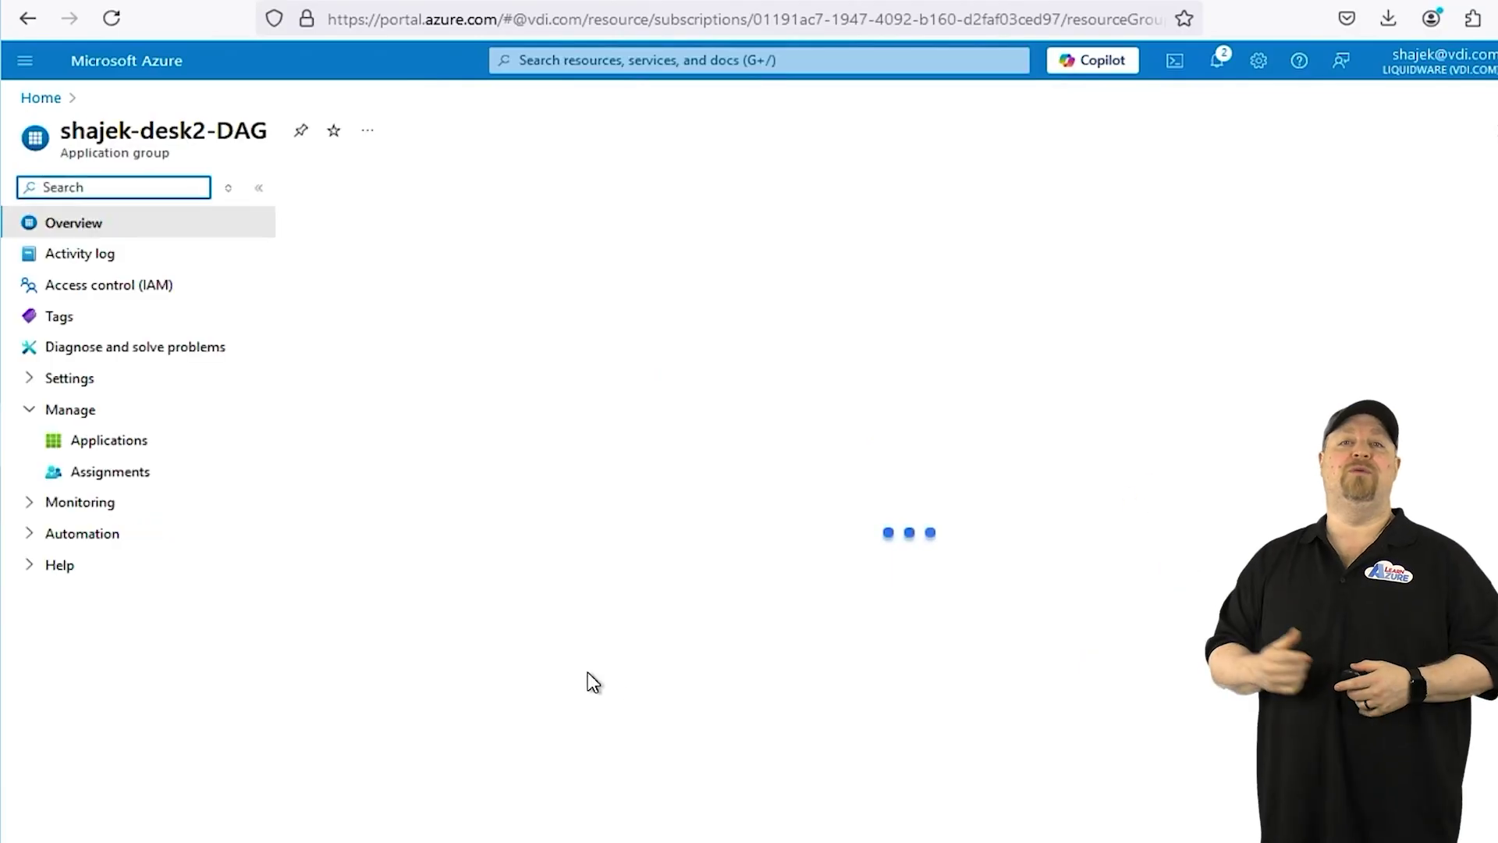
- Add a '7z' App Attach application from the 7Zip package to the application group
click(137, 446)
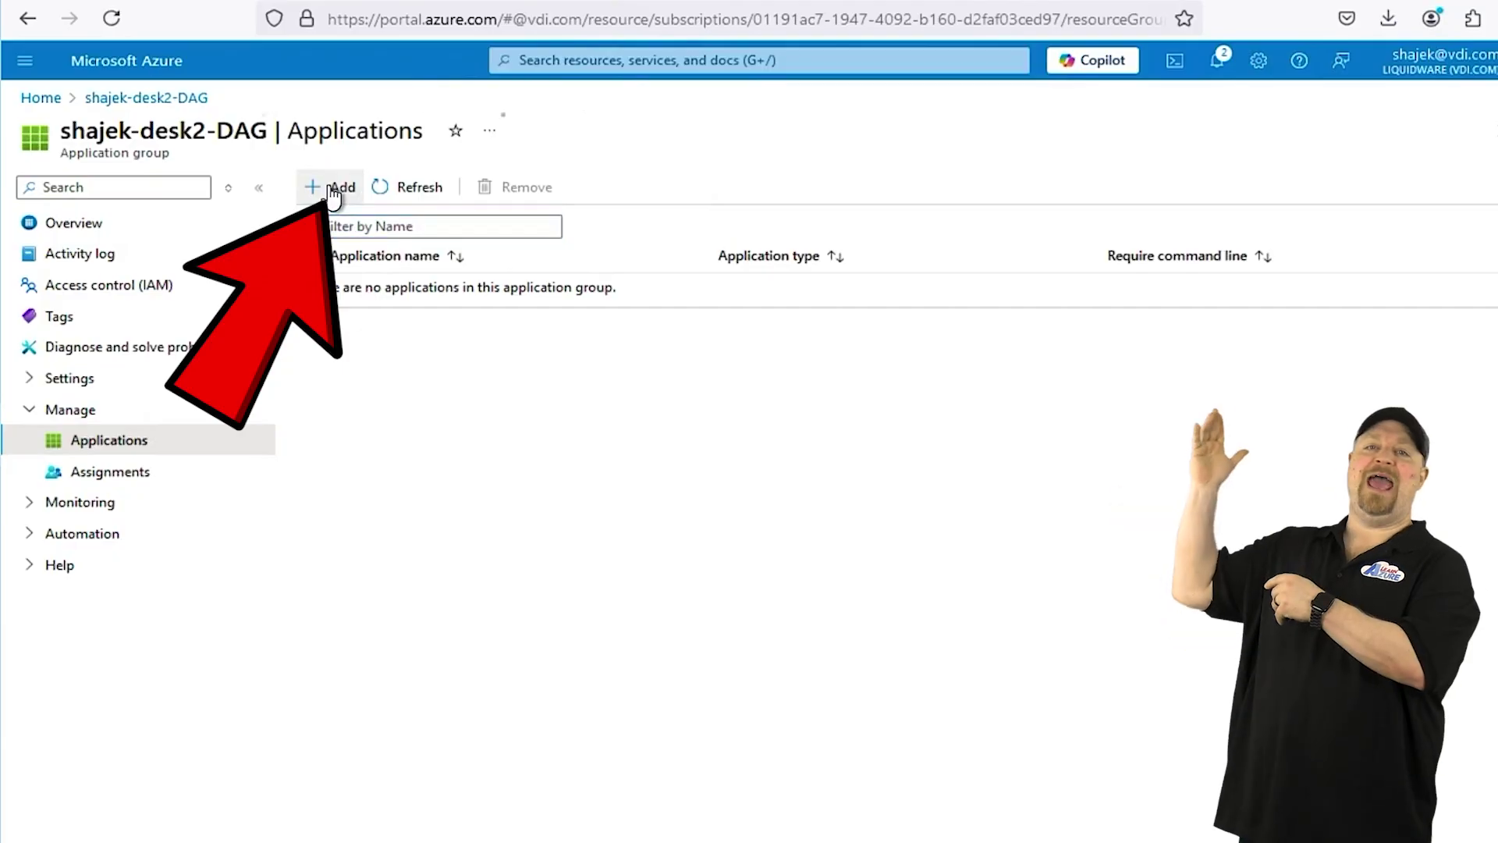
click(334, 187)
click(479, 242)
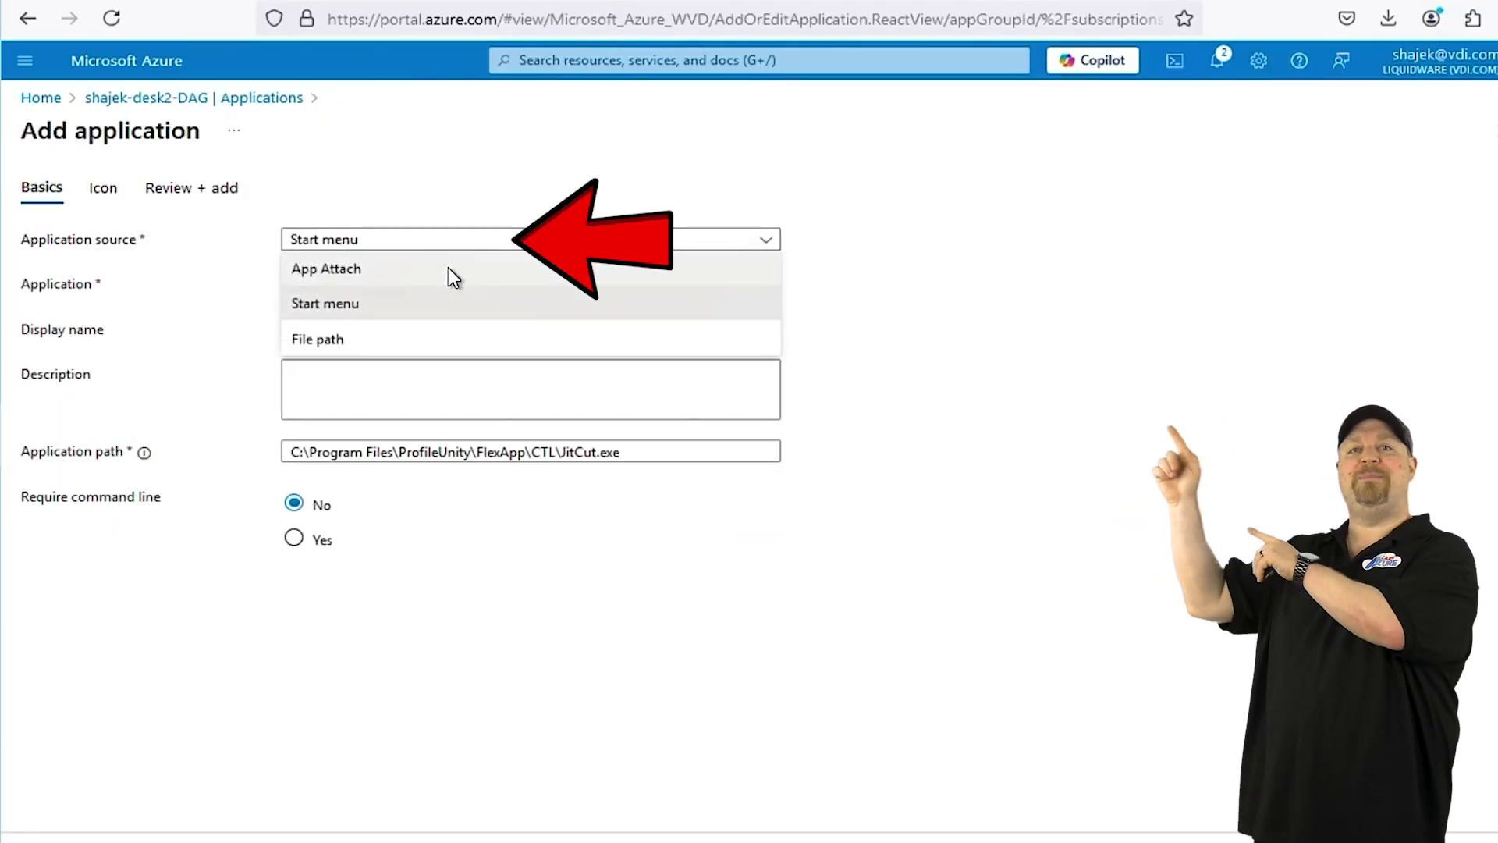
click(452, 272)
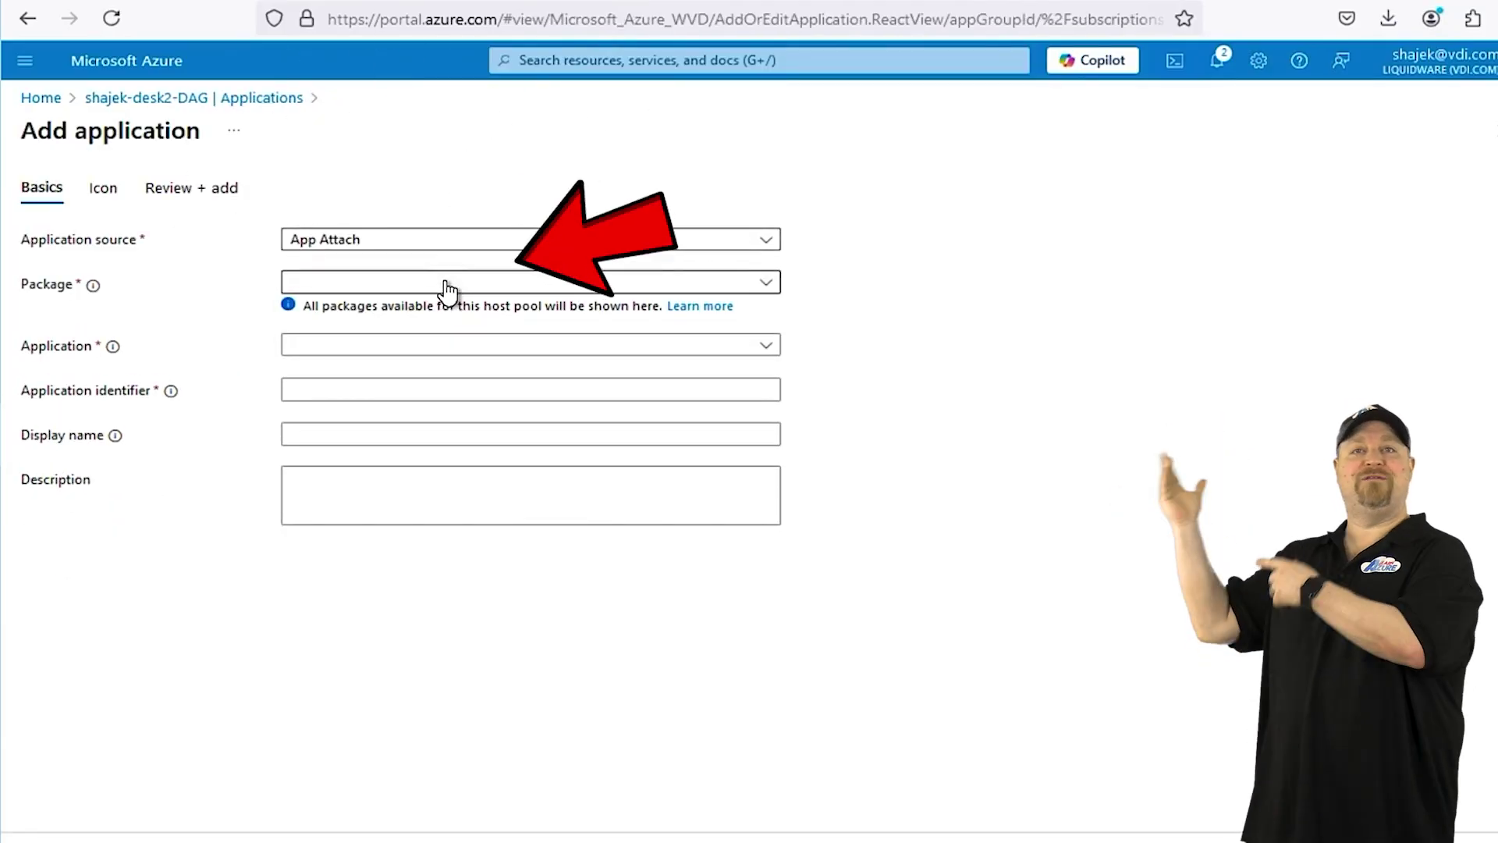
click(449, 289)
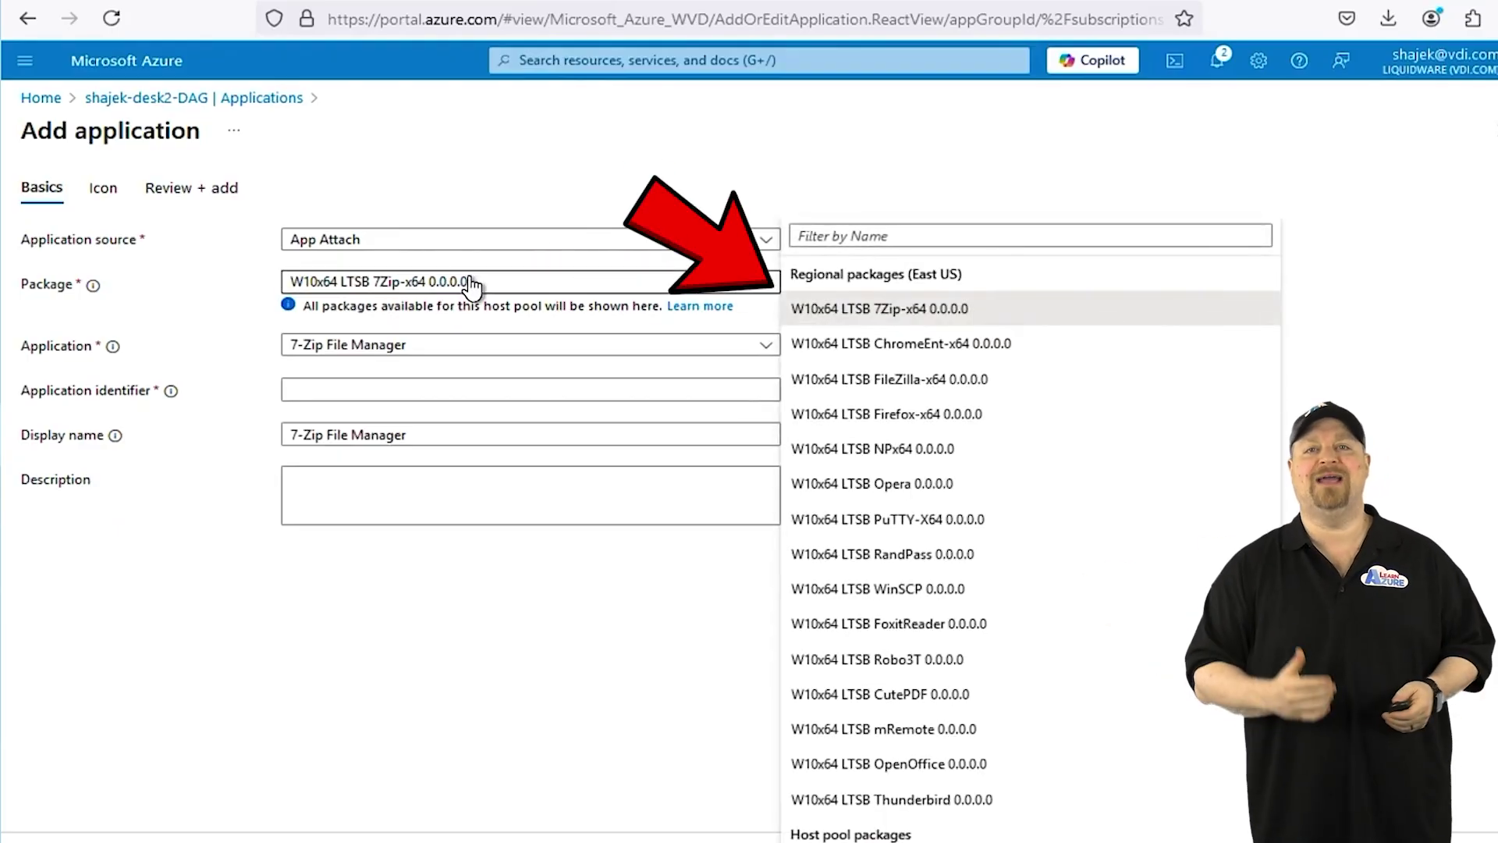
click(899, 313)
click(469, 390)
text(7z)
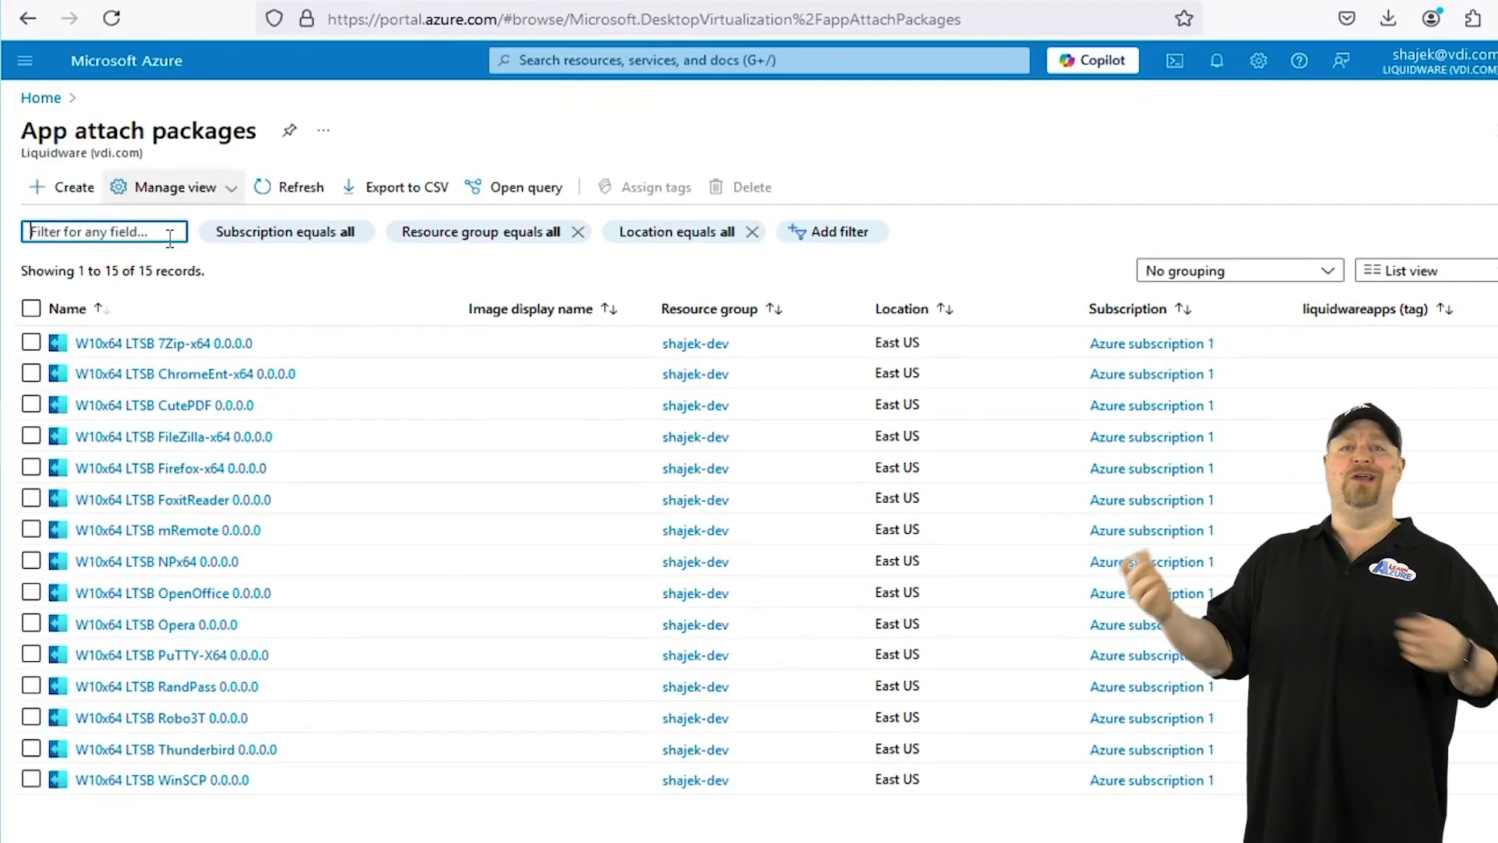
- Assign the 7Zip-x64 package to the second host pool, shajek-desk1
click(199, 342)
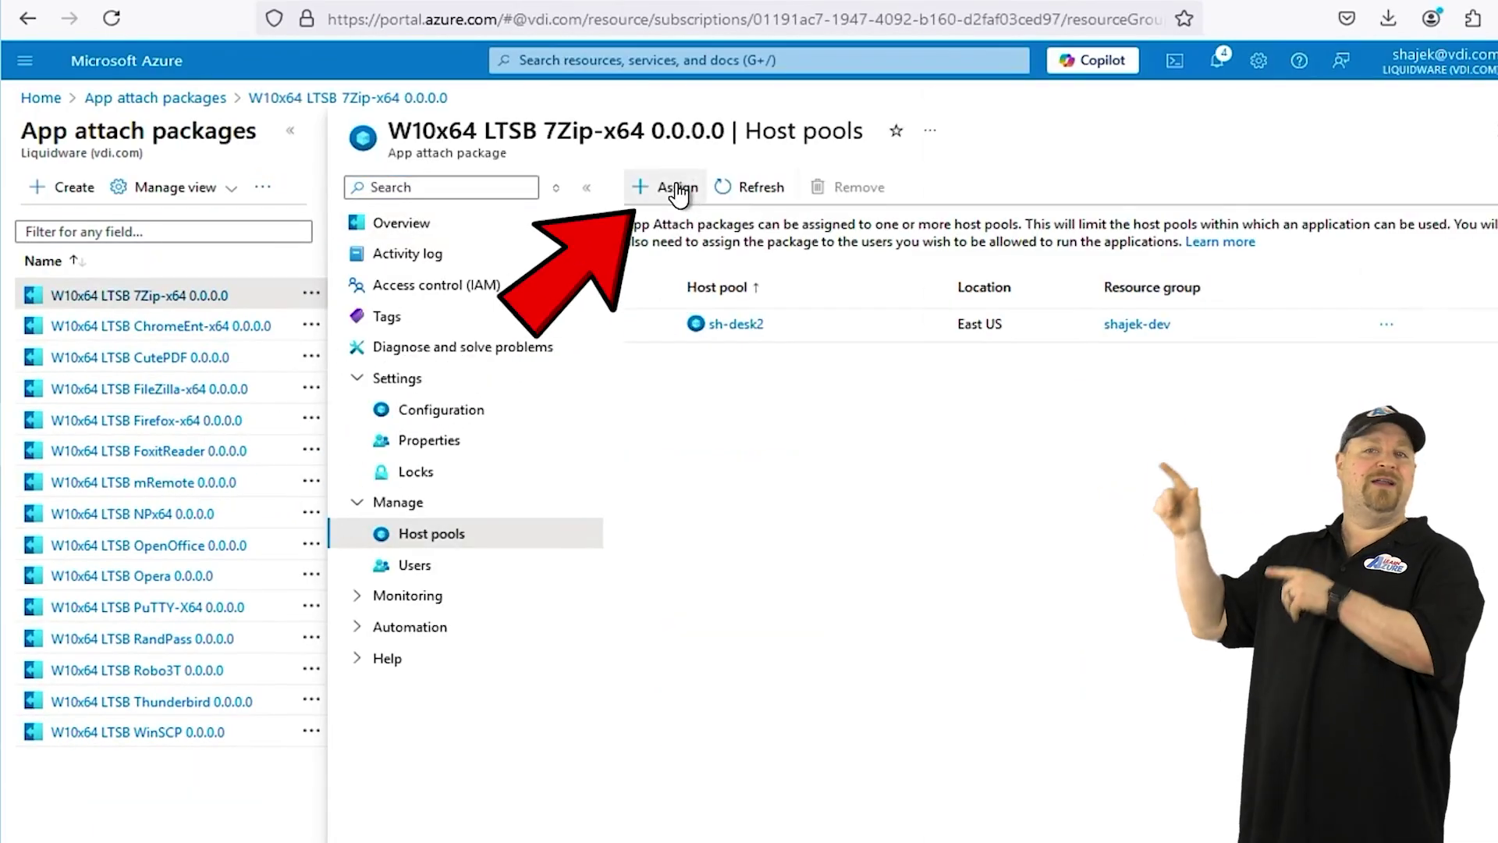
click(669, 187)
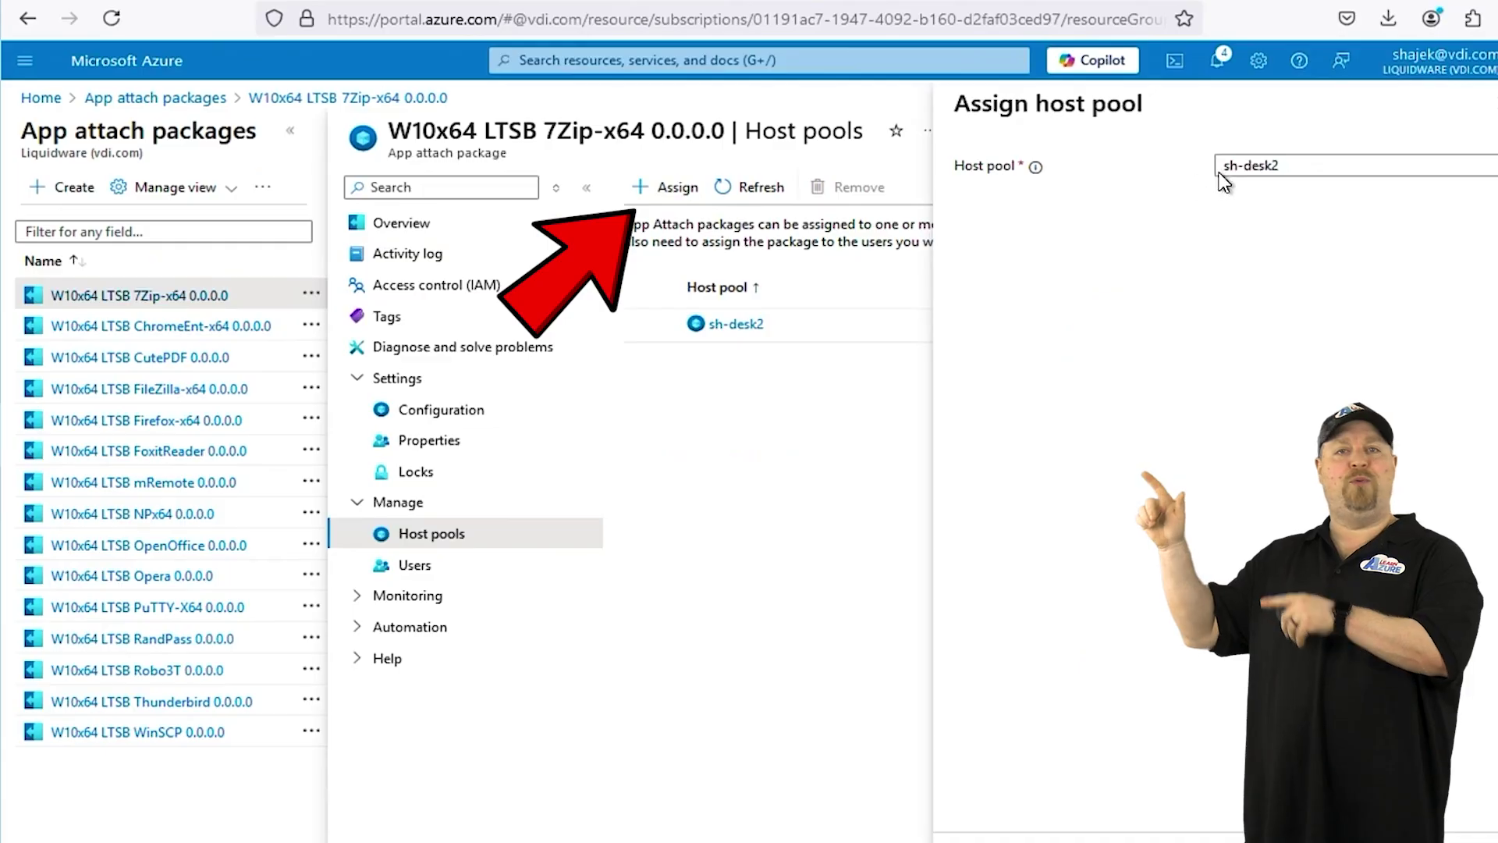
click(1222, 171)
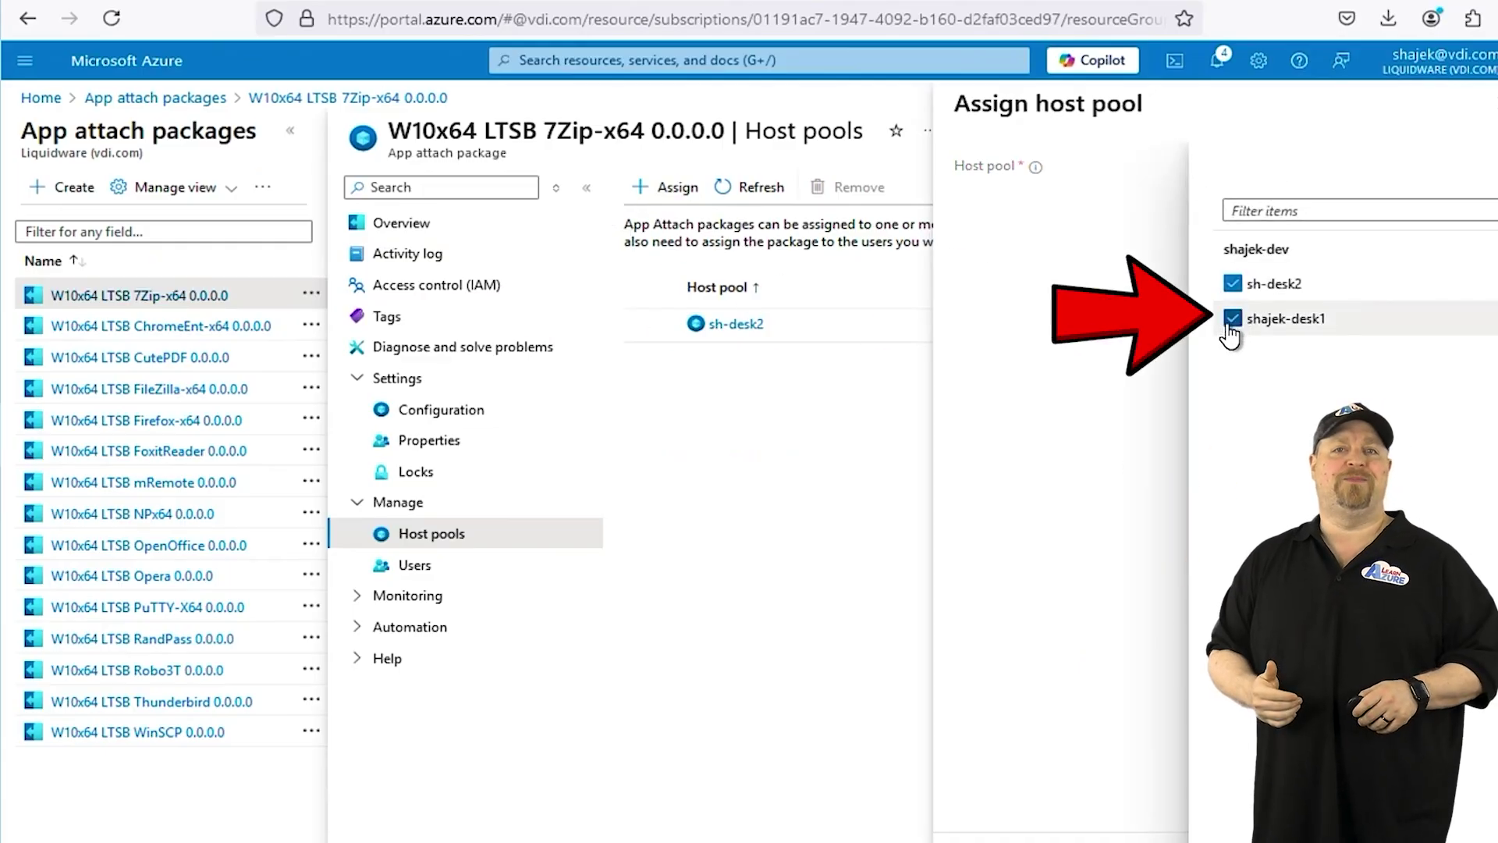
click(1075, 691)
key(Return)
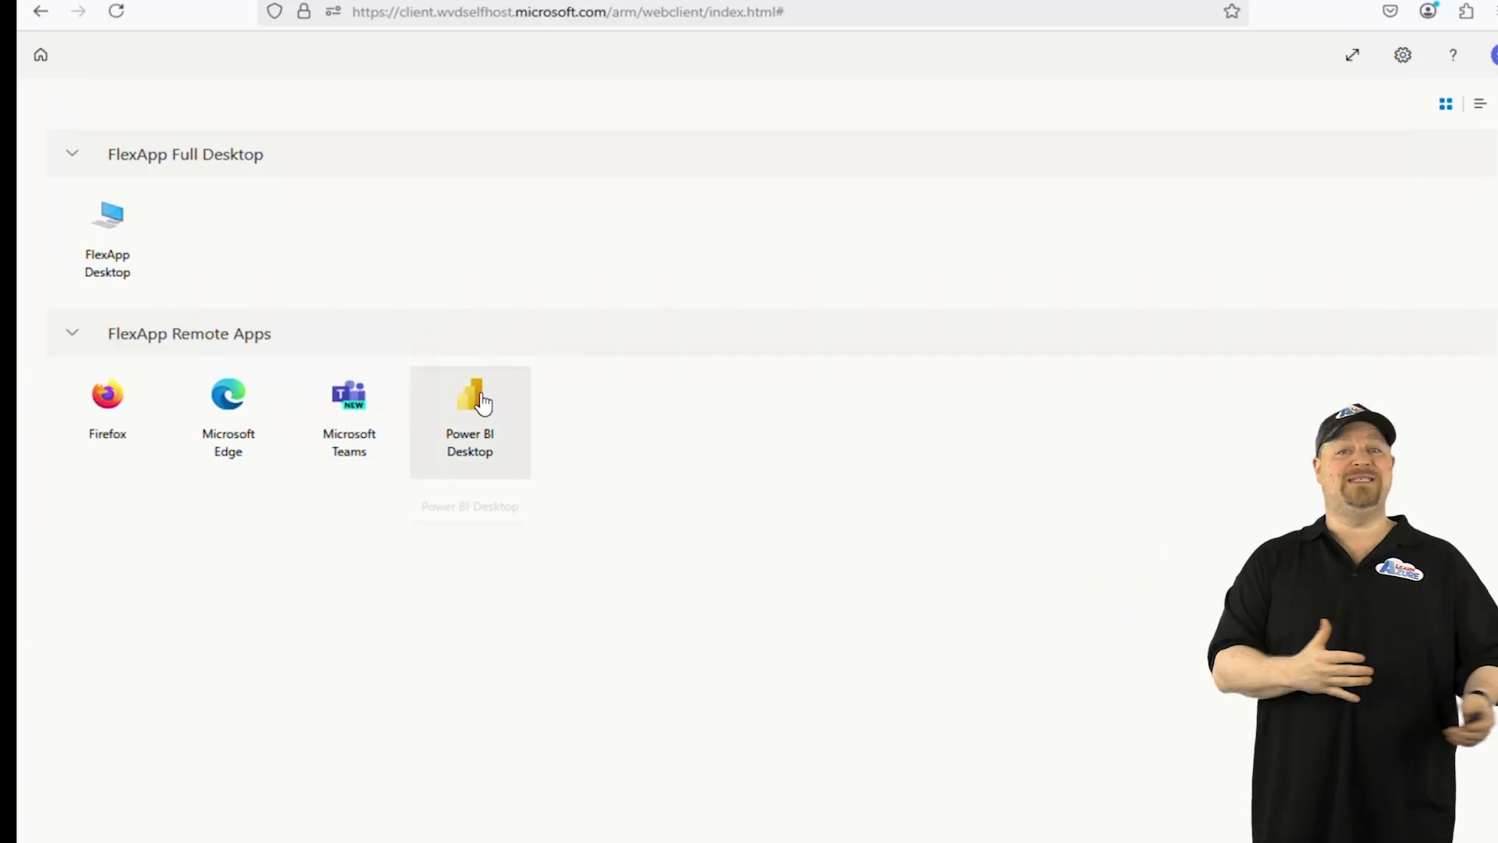
- Launch Power BI Desktop, Google Chrome and 7-Zip File Manager remotely, then connect FlexApp Desktop
click(478, 394)
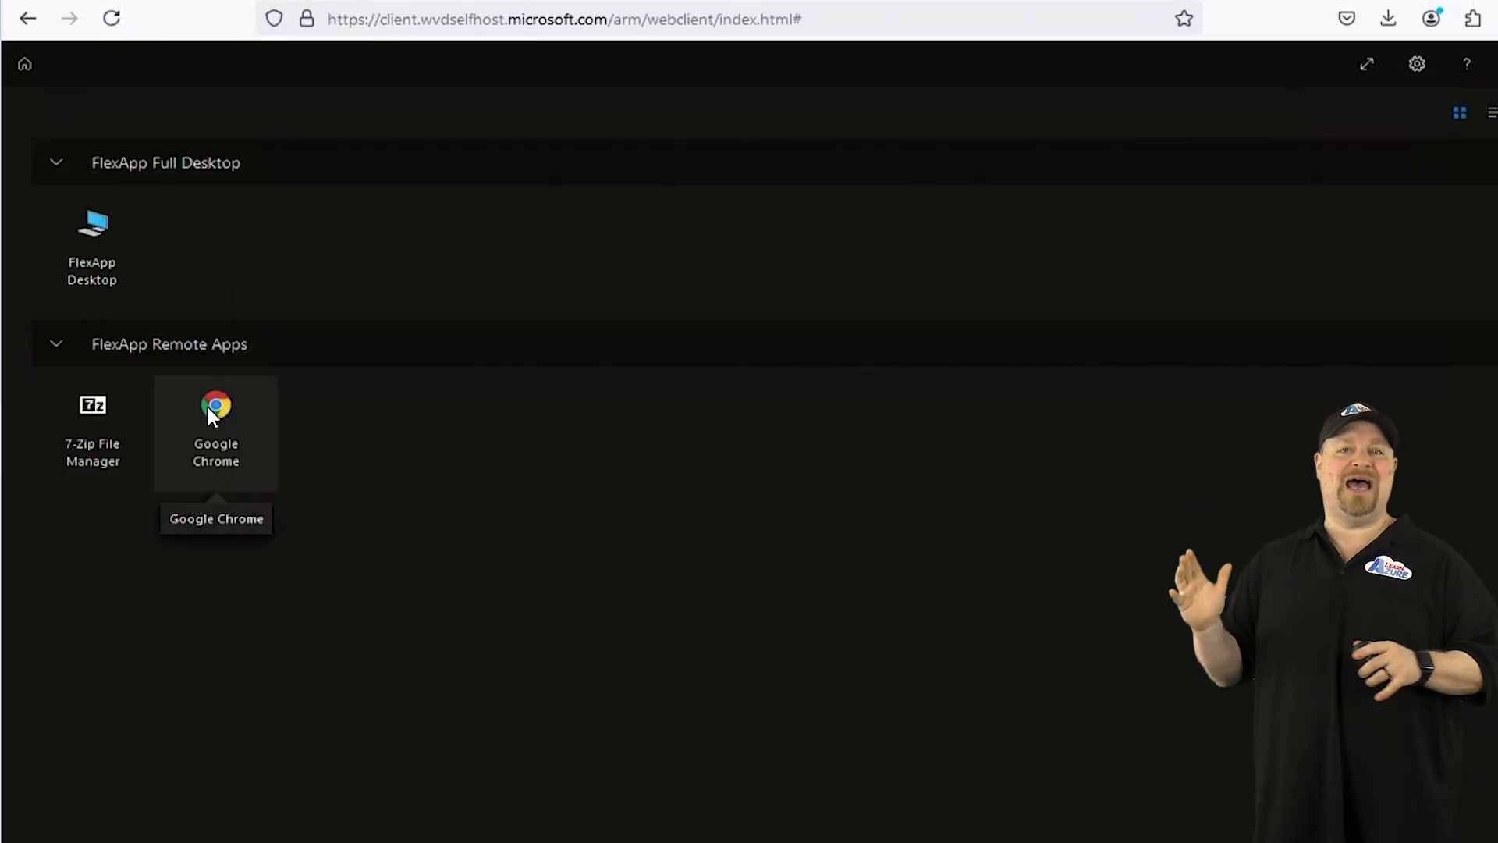
click(207, 414)
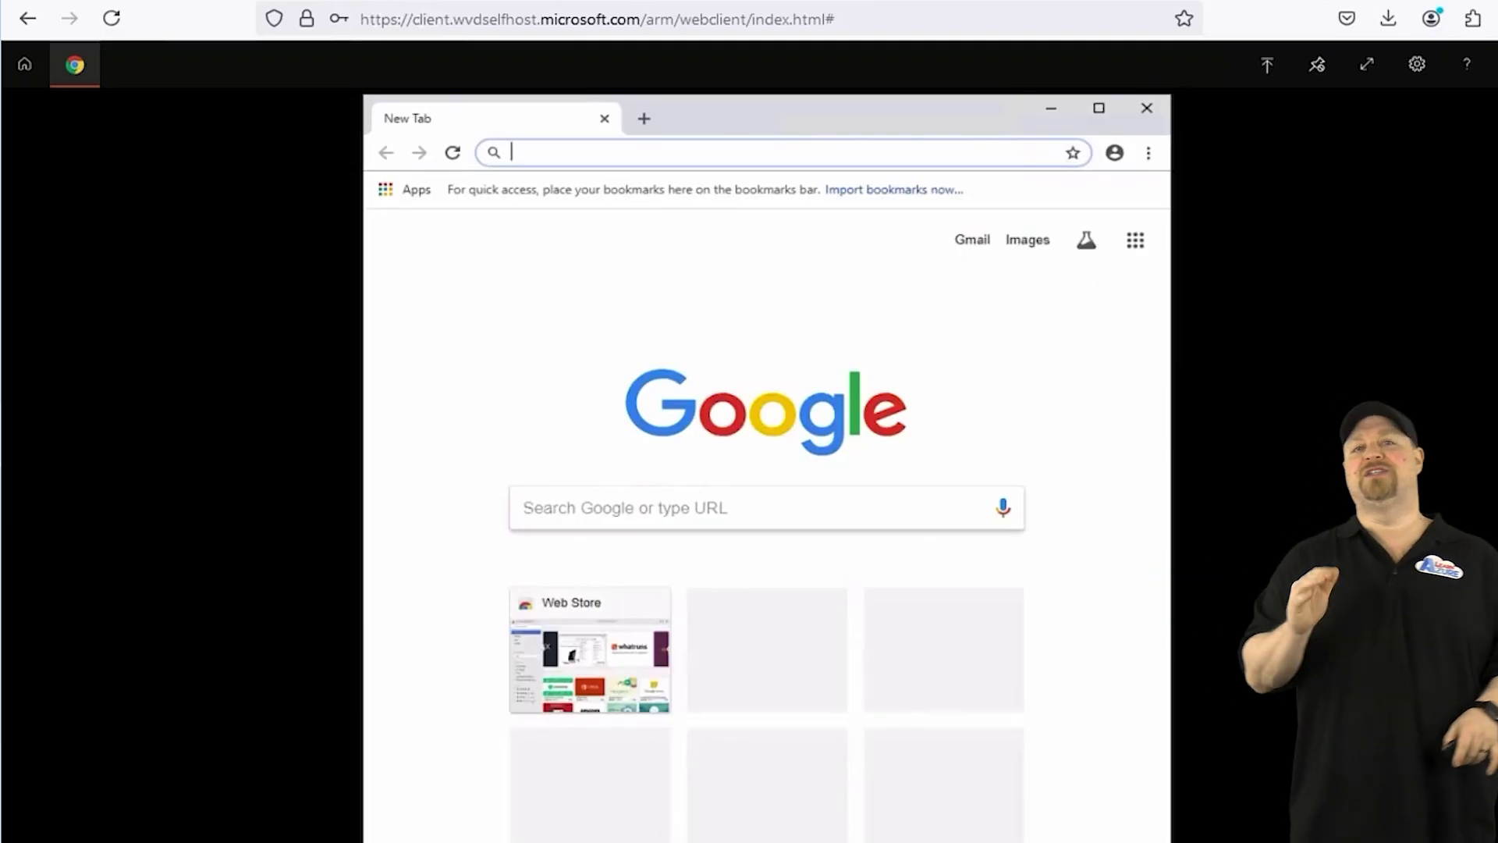
click(26, 70)
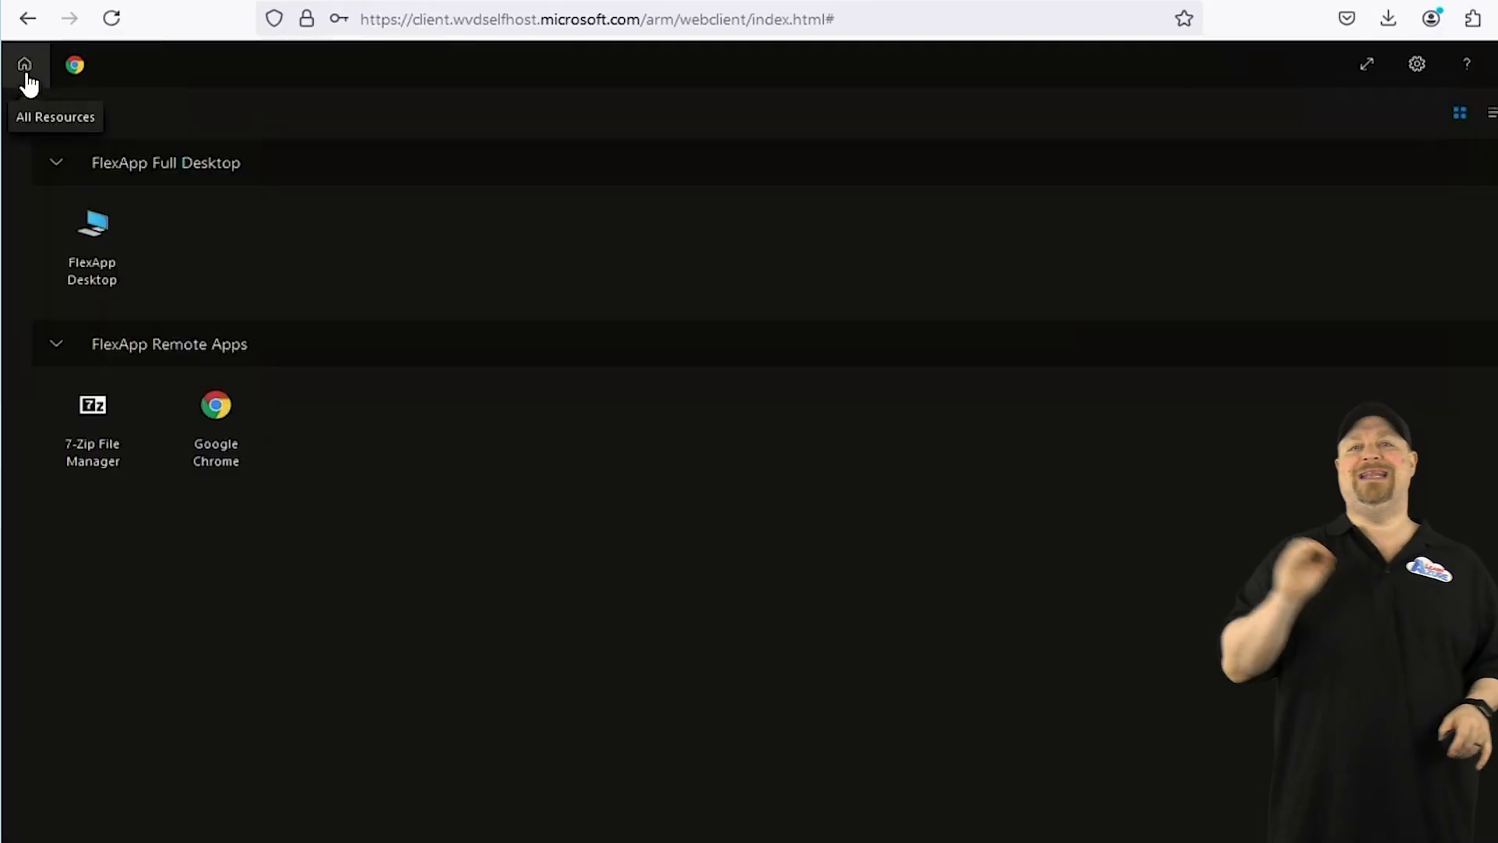
click(92, 404)
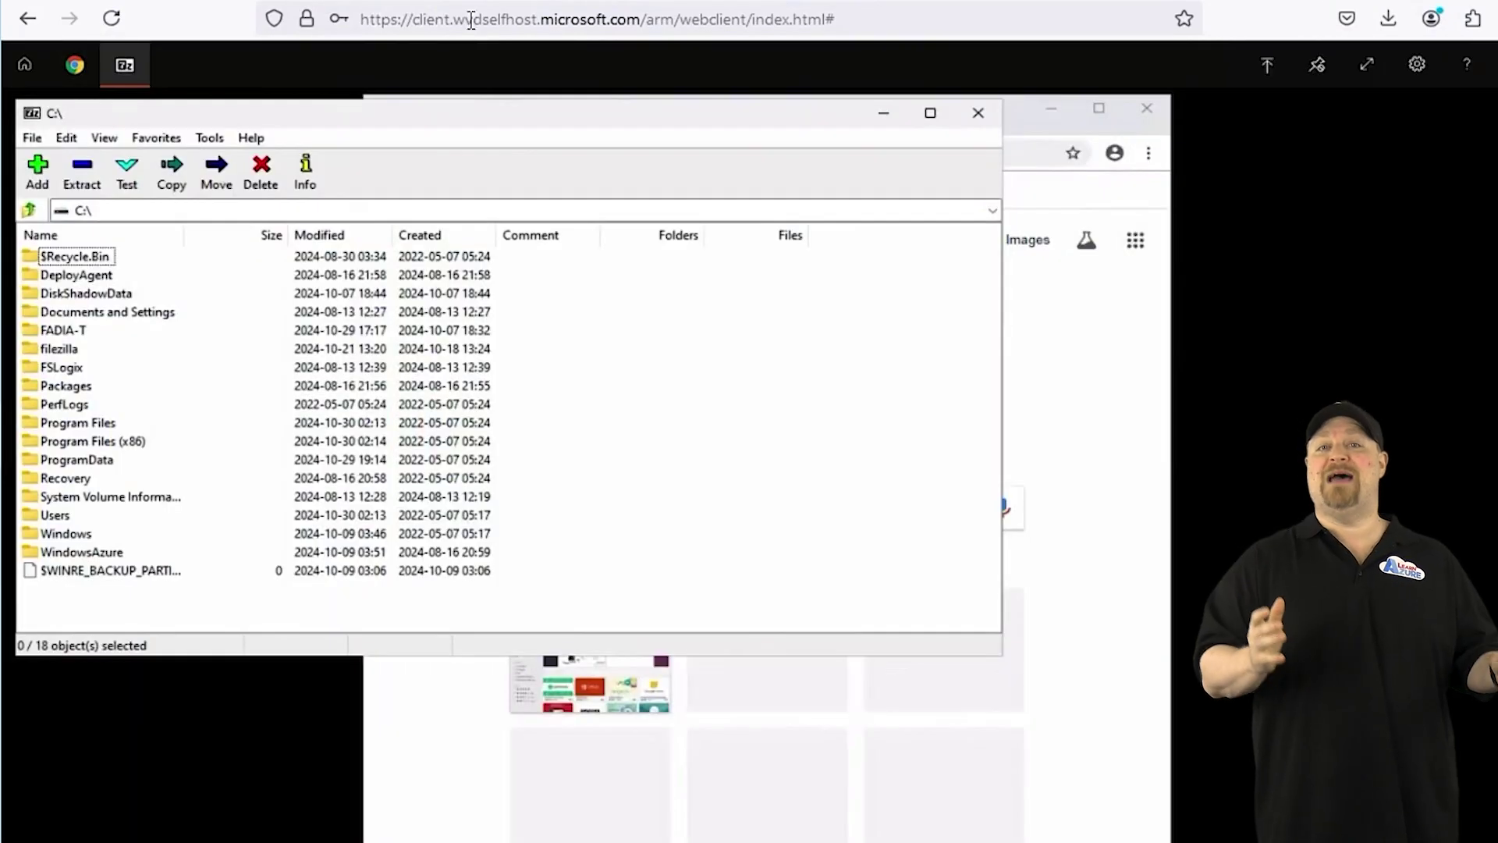
click(24, 64)
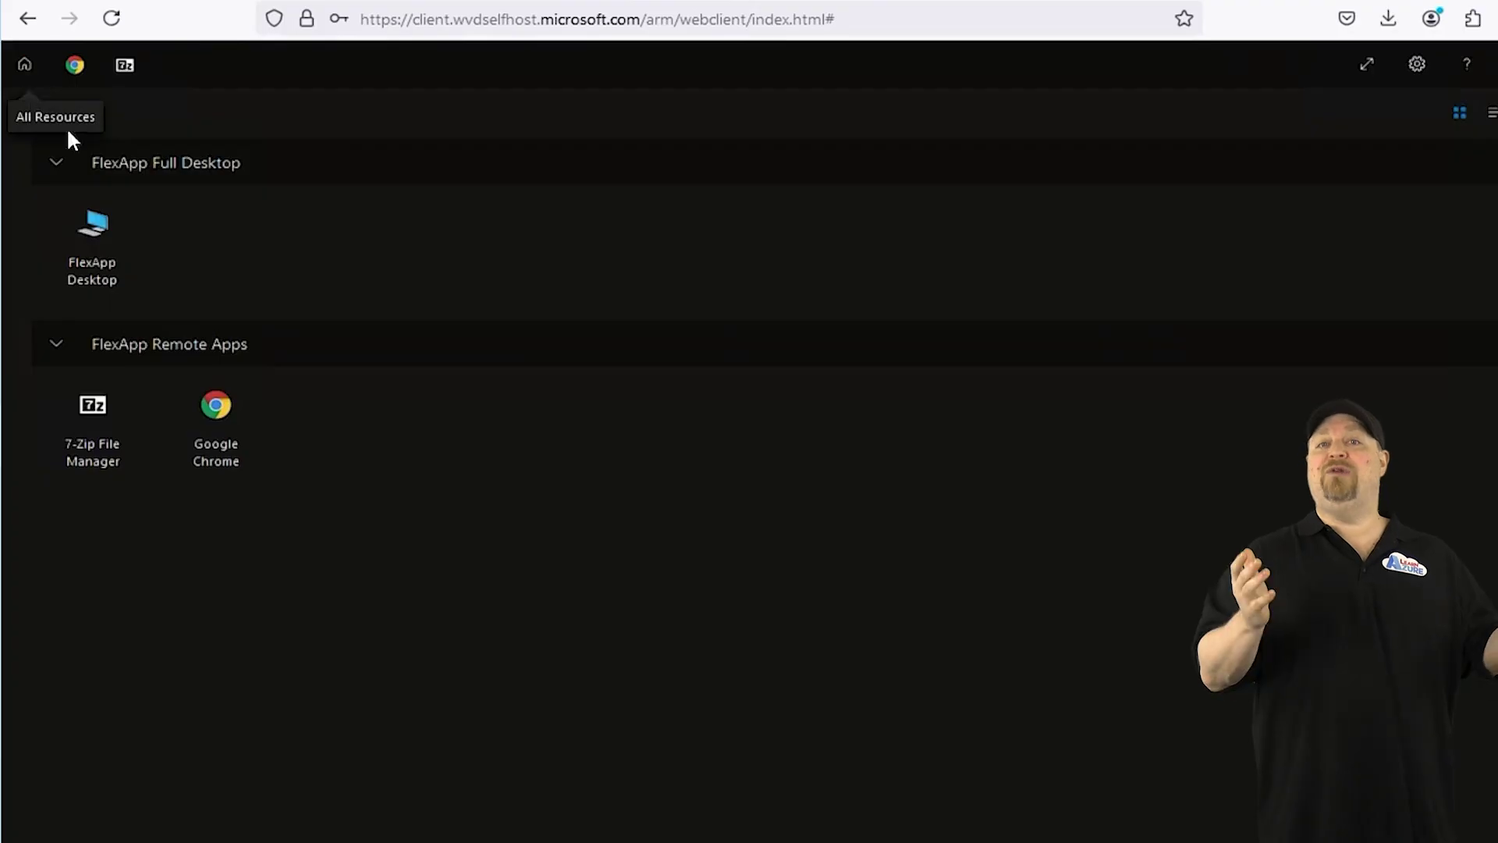
click(82, 243)
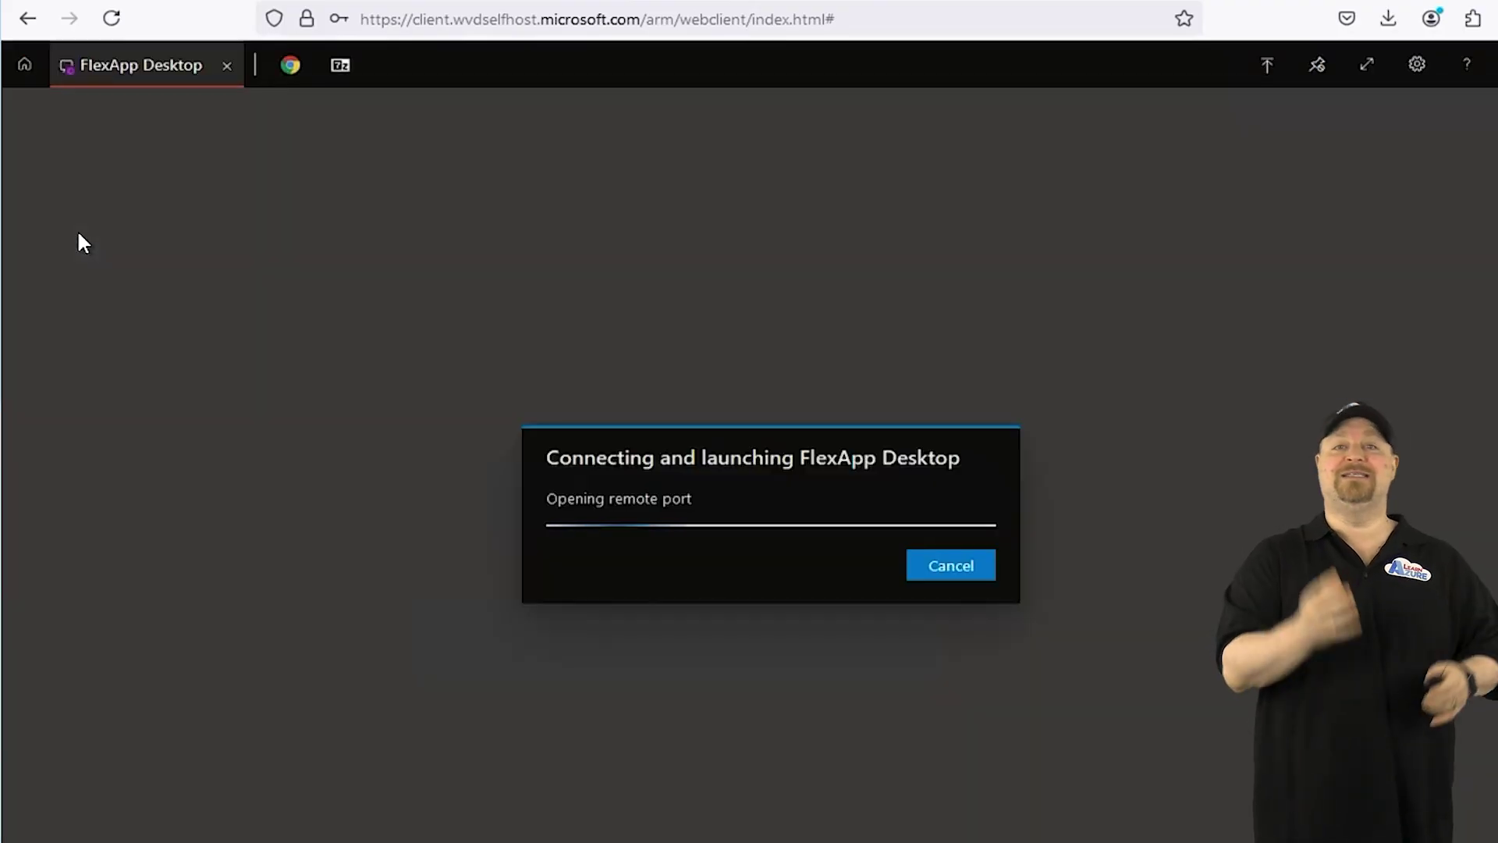